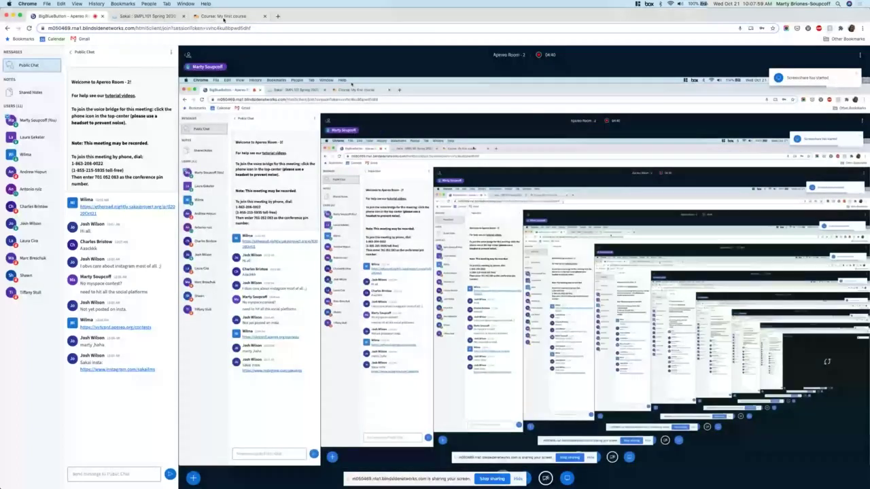
- Switch to the Moodle page of "My first course" and turn editing on
click(221, 16)
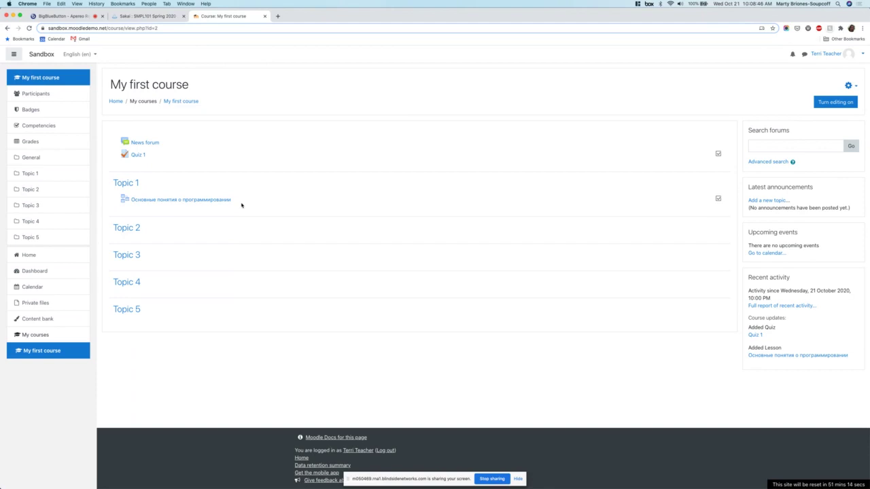
drag(241, 205, 138, 201)
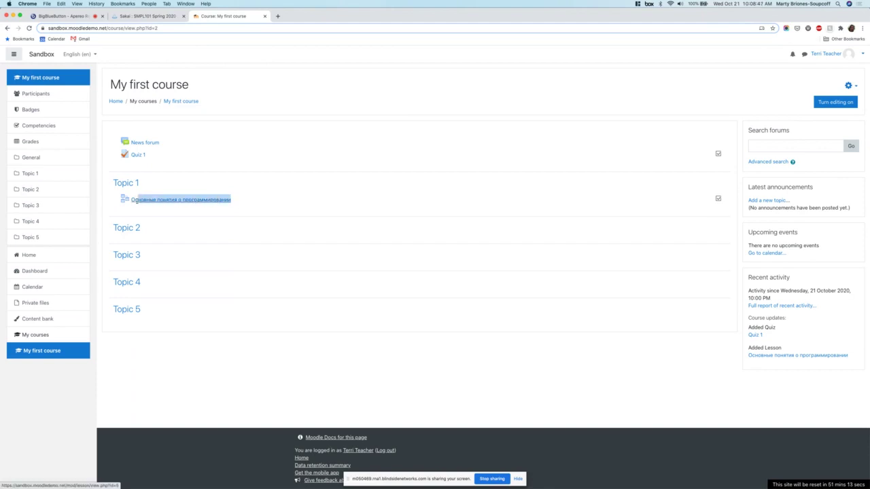
click(295, 169)
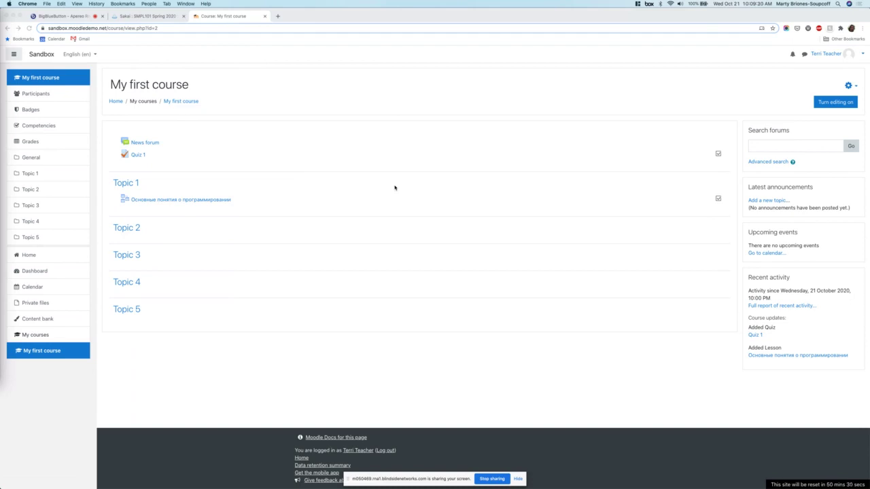
click(832, 103)
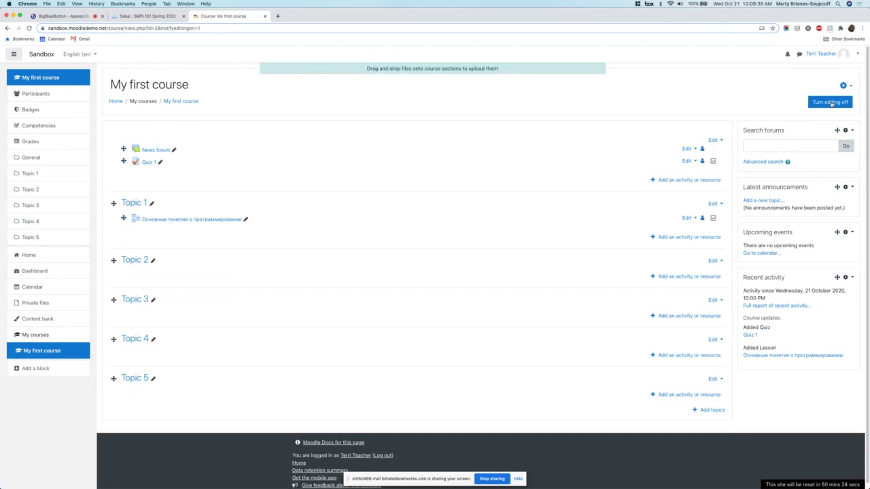
- Show the browser beside the desktop, upload the desktop's Test file to the course's general section, and move it into Topic 3
key(ctrl+alt+Left)
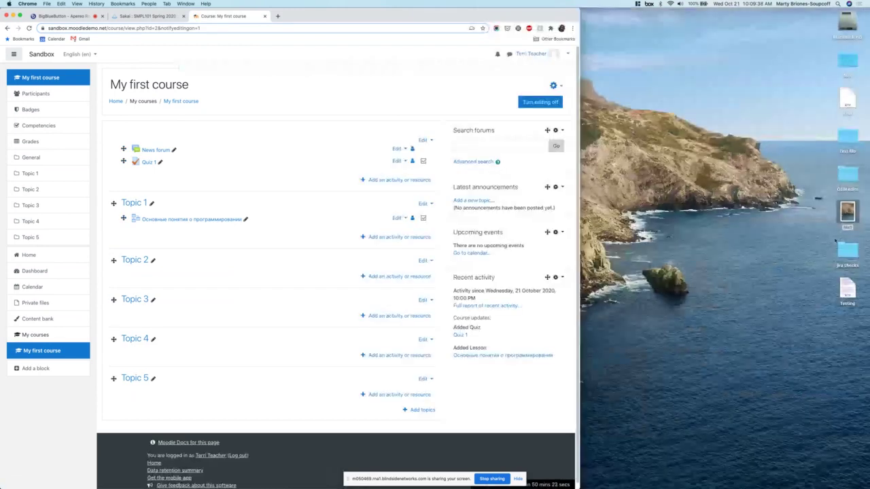
click(841, 102)
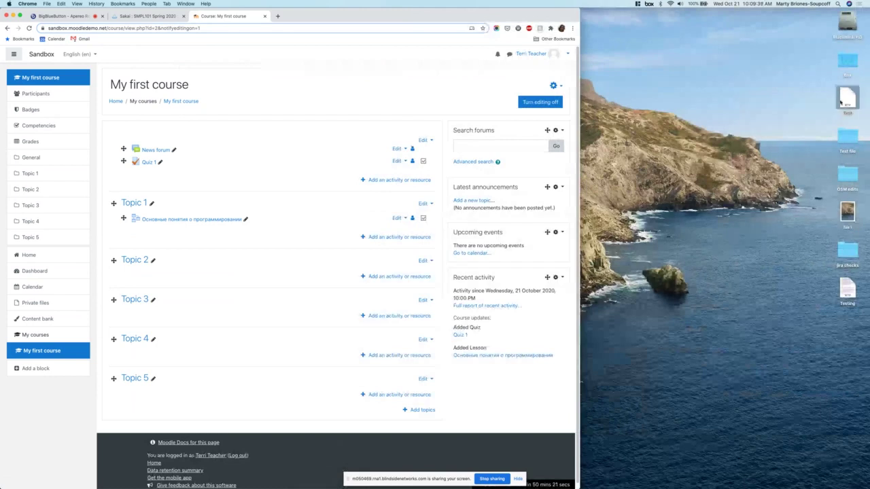
drag(840, 102, 272, 173)
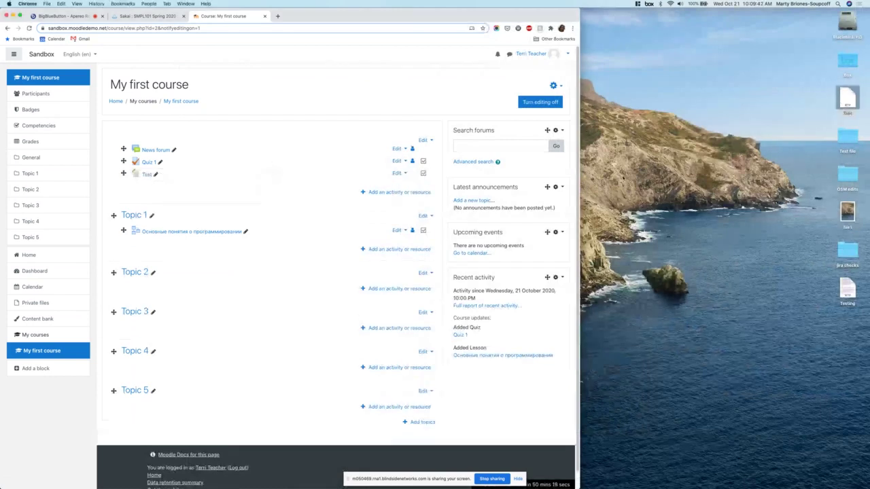
drag(124, 174, 128, 319)
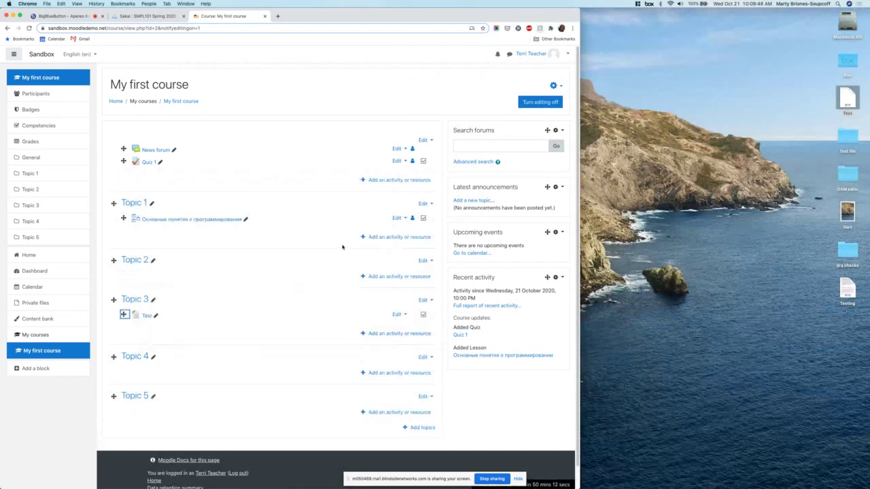
- Add an assignment named "Assignment" to the general section with the desktop's Test file attached, saving and returning to the course
click(400, 182)
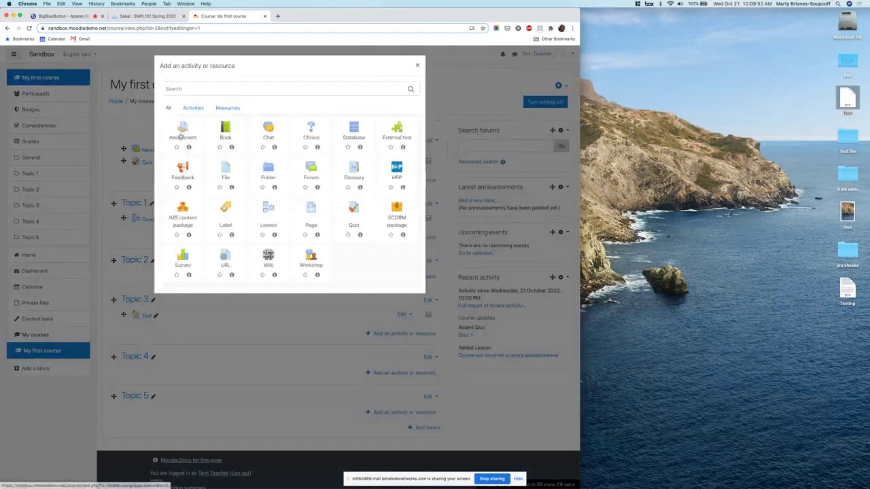
click(181, 137)
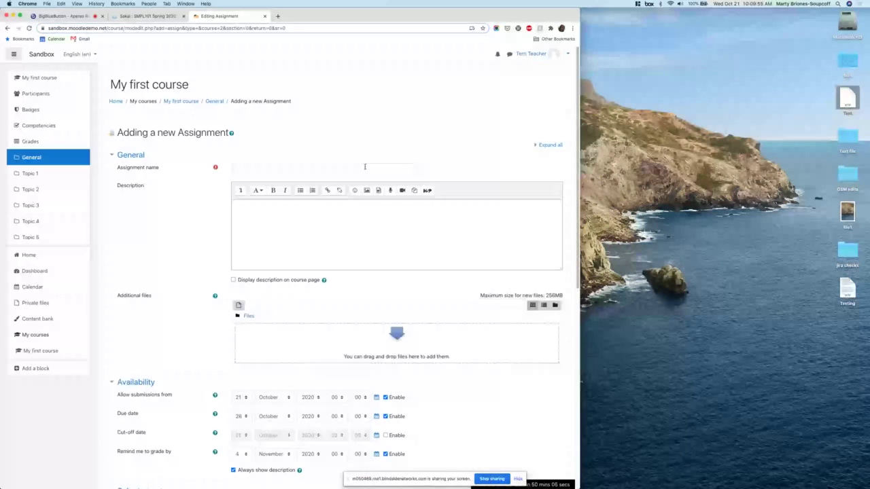
click(365, 168)
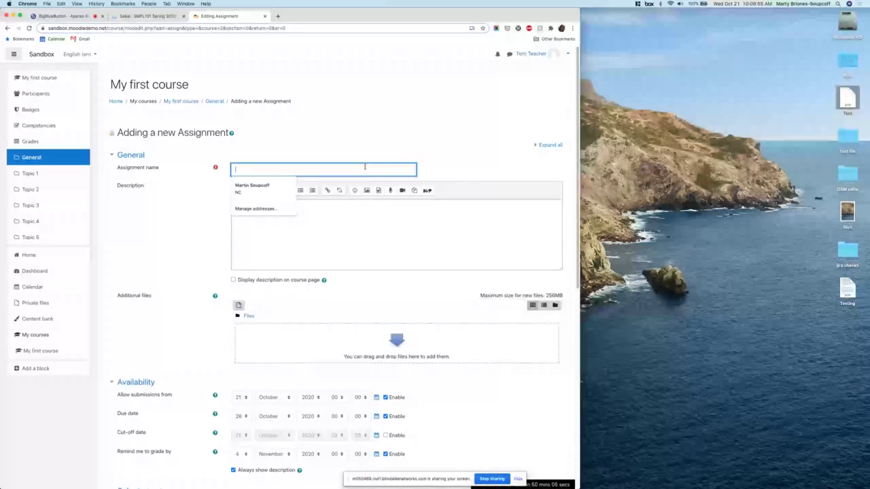
text(Assignment)
drag(847, 99, 341, 359)
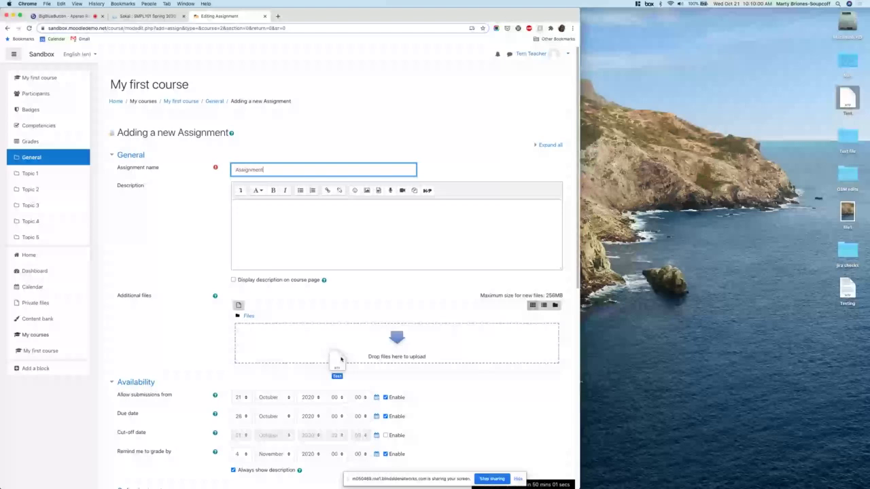
scroll(295, 402, down, 10)
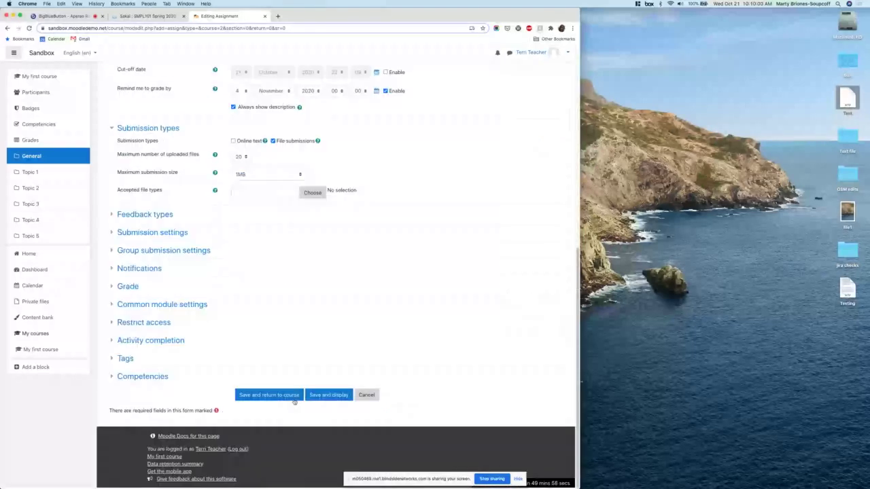
click(295, 399)
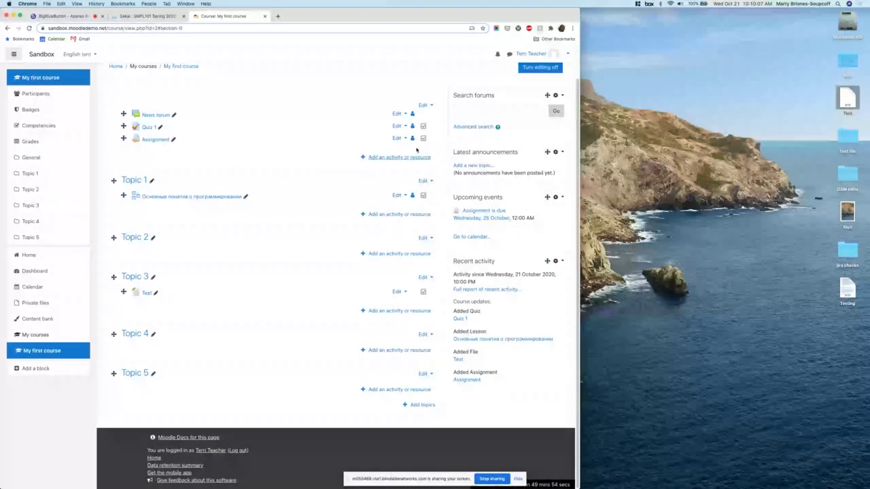
- Switch to Sakai and upload the desktop's Test file to the SMPL101 Spring 2020 Resources folder
key(ctrl+shift+Tab)
click(63, 123)
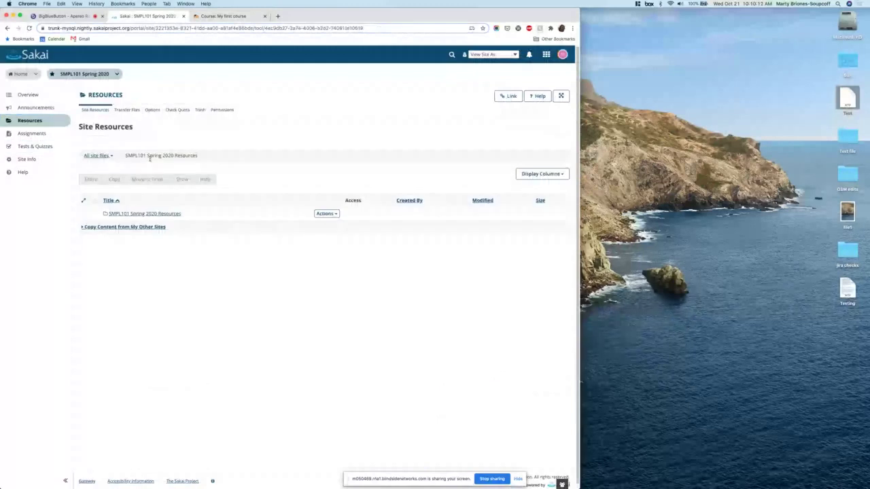
click(334, 214)
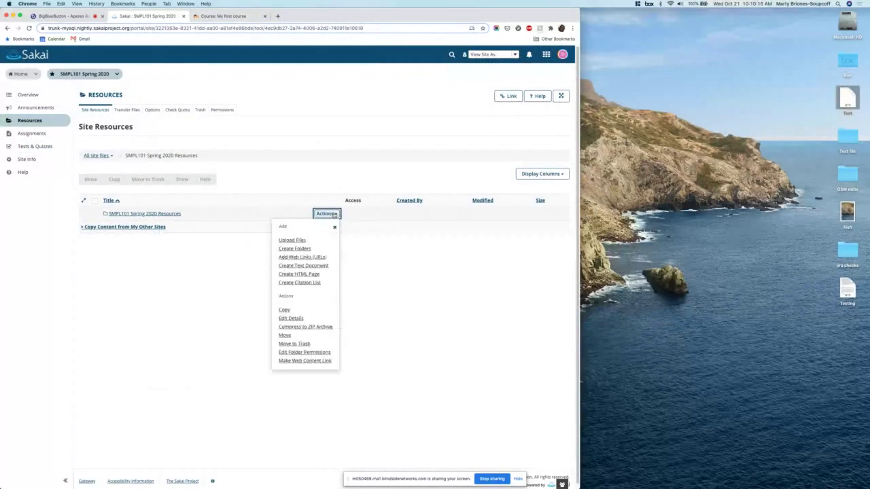
click(297, 240)
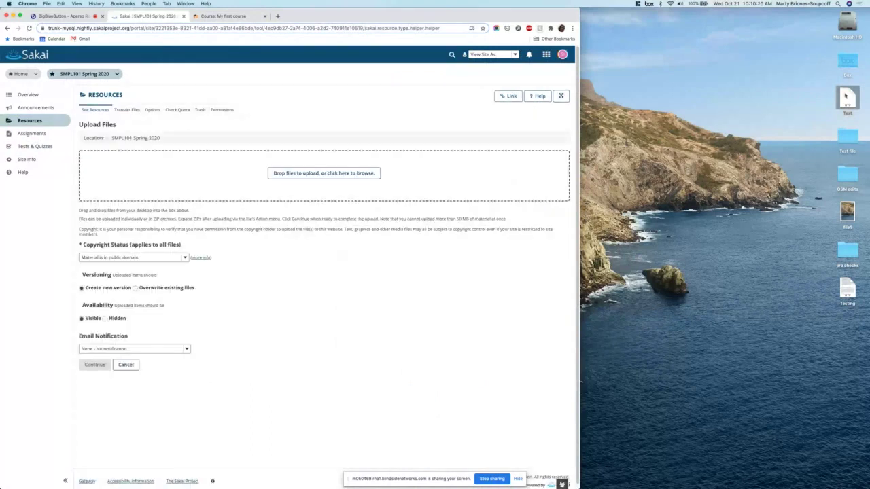
drag(847, 100, 370, 175)
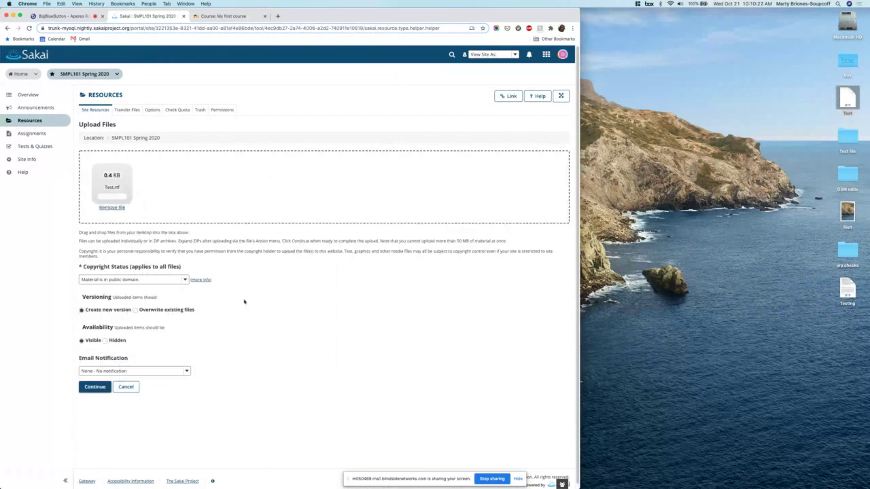
click(94, 387)
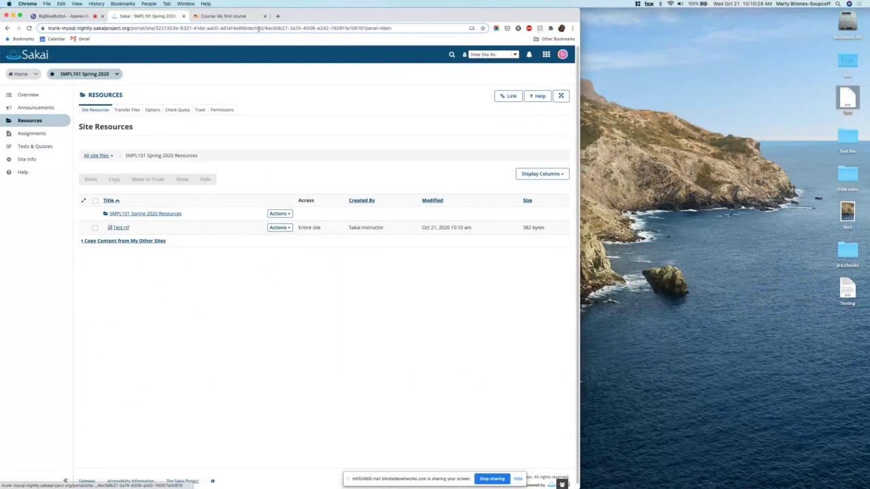
- Return to the Moodle course and examine the settings available for a new forum in the general section, leaving without saving
click(211, 17)
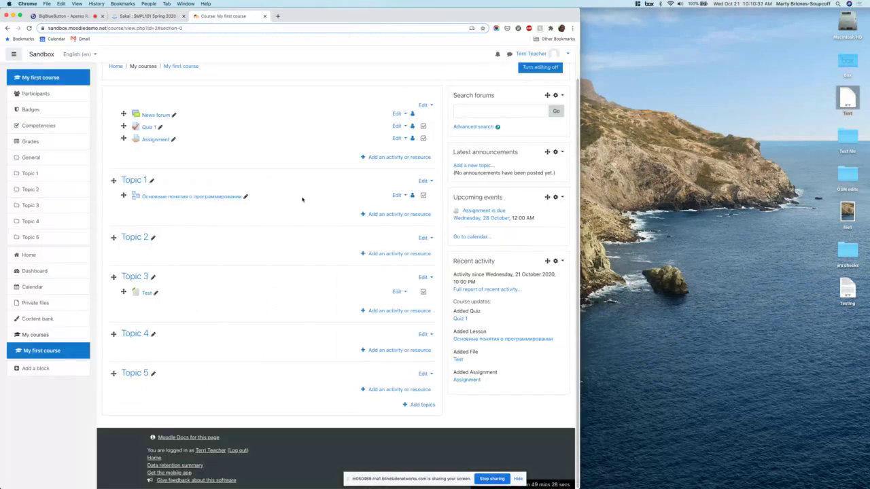
click(380, 157)
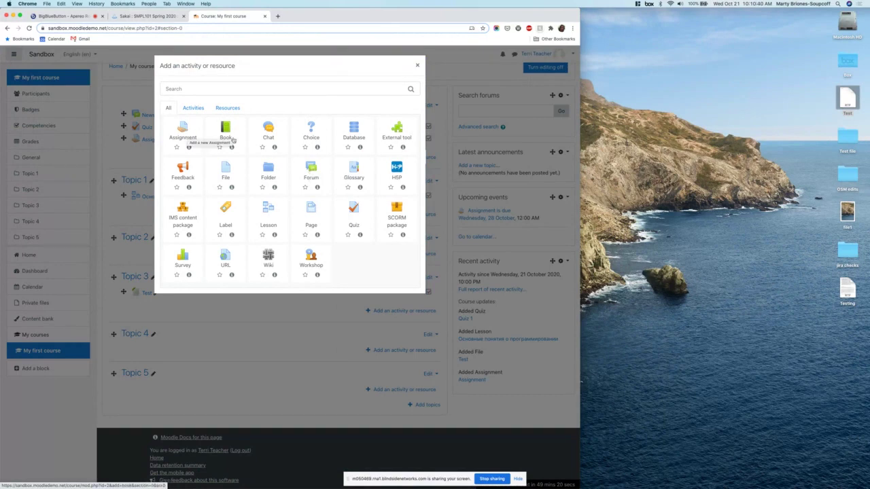
click(312, 171)
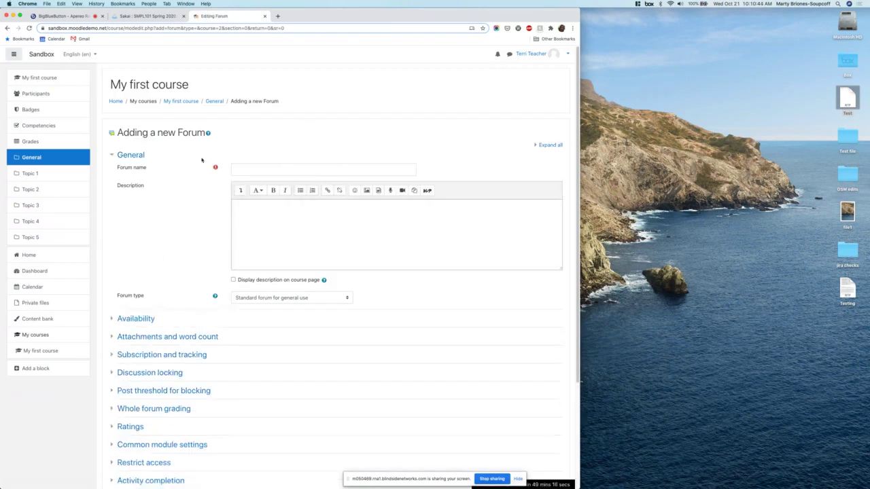
click(259, 166)
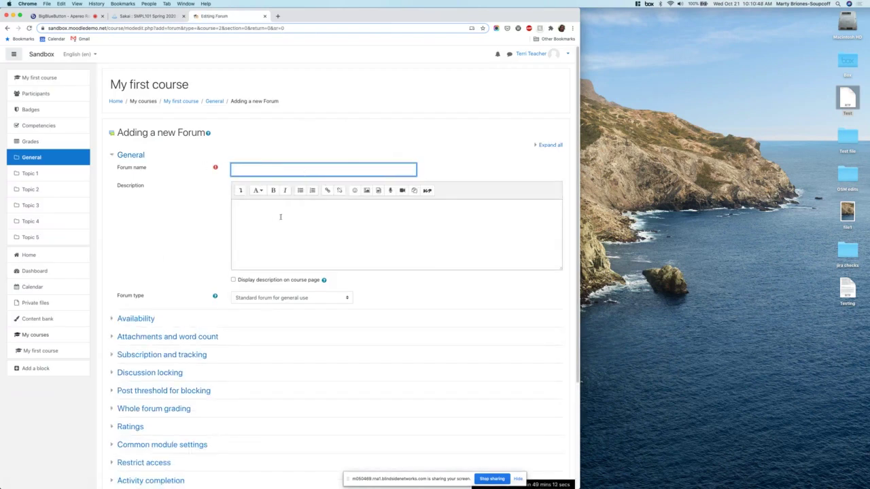
scroll(248, 333, down, 2)
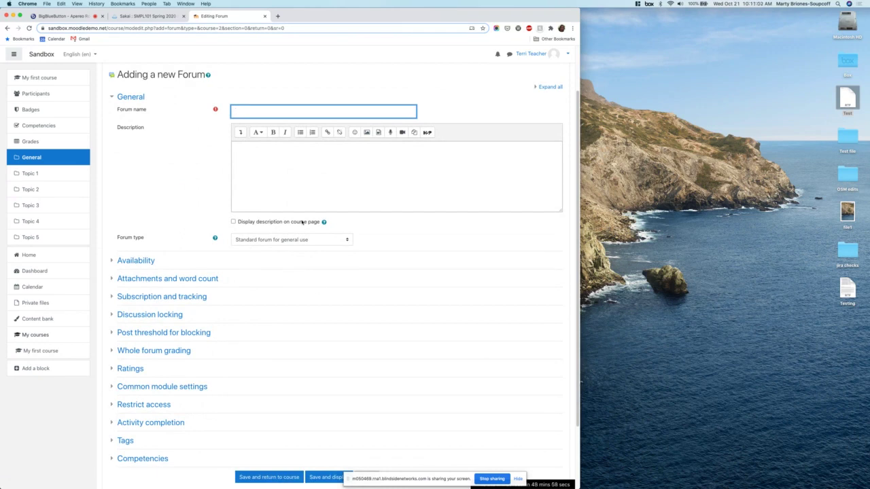
scroll(348, 367, down, 2)
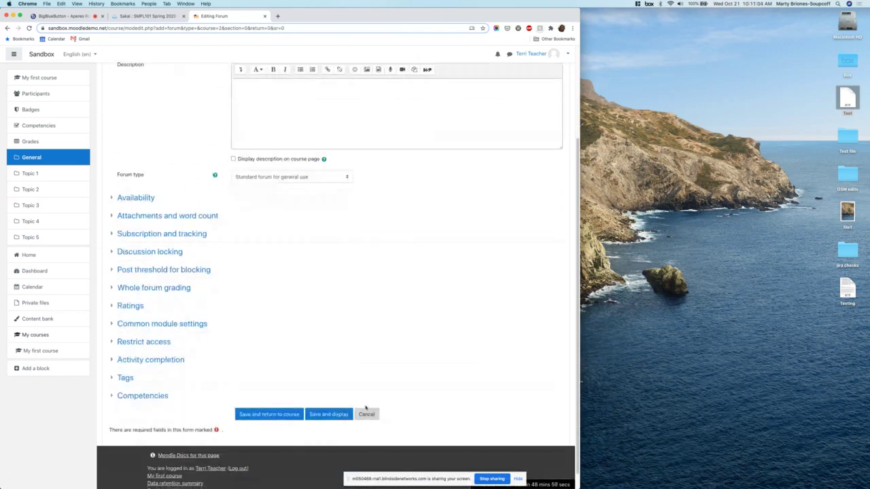
click(368, 415)
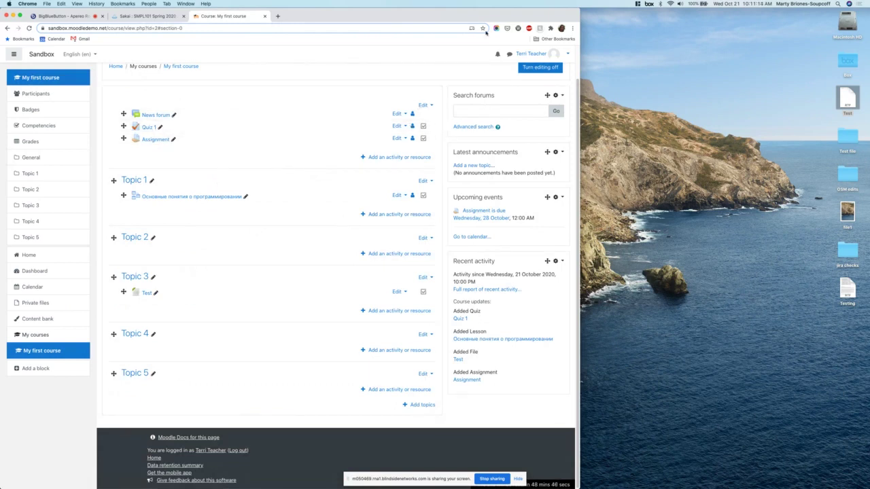
- Maximize the browser window, switch to Sakai, and open the settings of the draft Test assessment in Tests & Quizzes
double_click(488, 18)
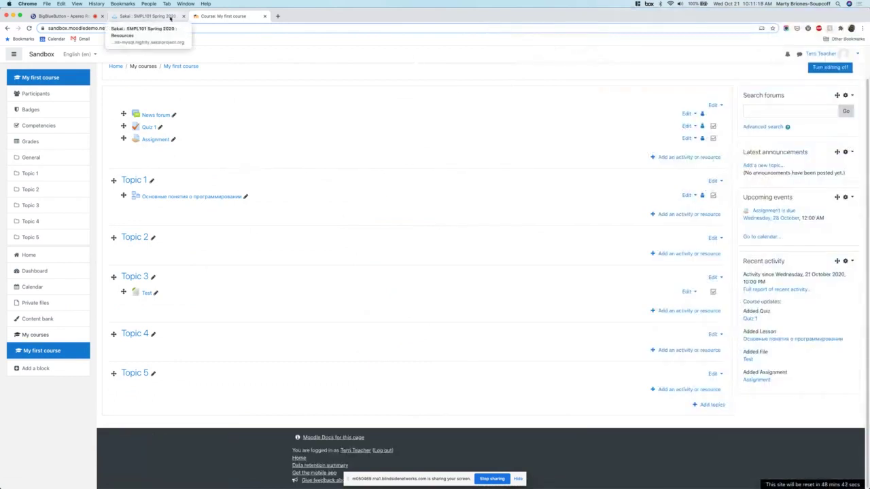
click(171, 18)
click(36, 146)
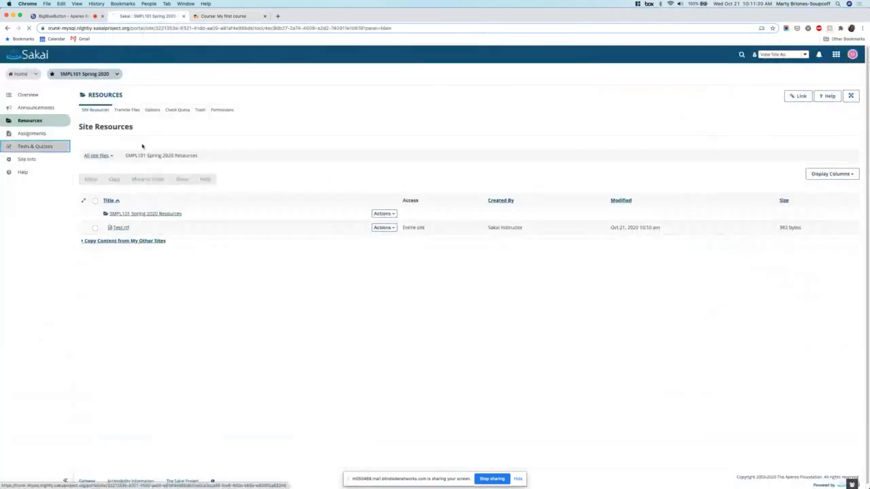
click(311, 188)
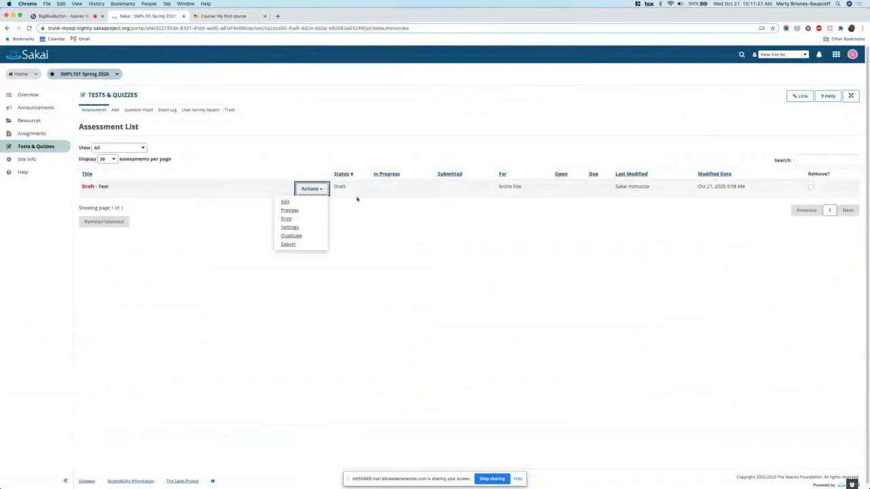
click(292, 227)
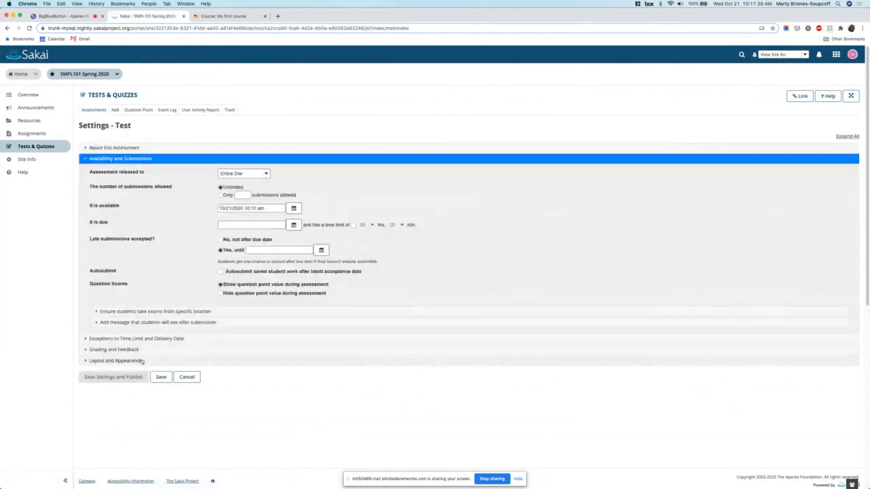
- In the Layout and Appearance settings, set the question layout to display the complete assessment on one web page
click(140, 361)
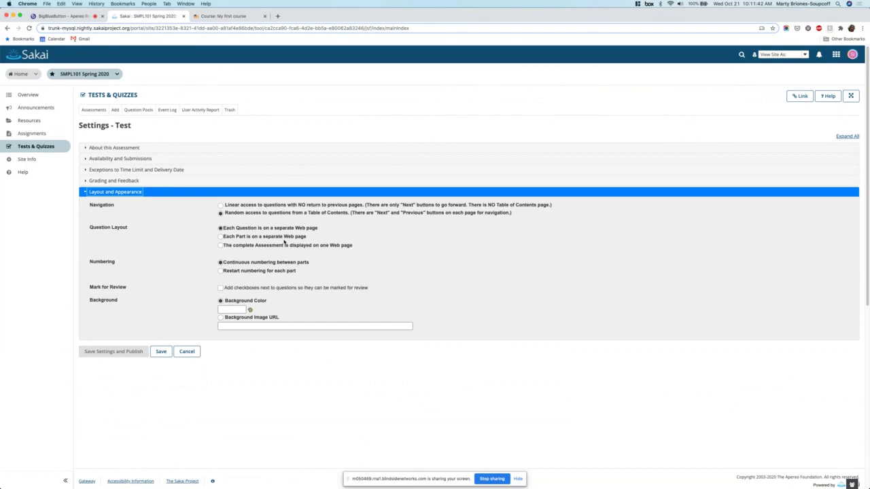
click(286, 238)
click(275, 247)
- Switch to the Moodle course and open the settings of Quiz 1 for editing
click(224, 16)
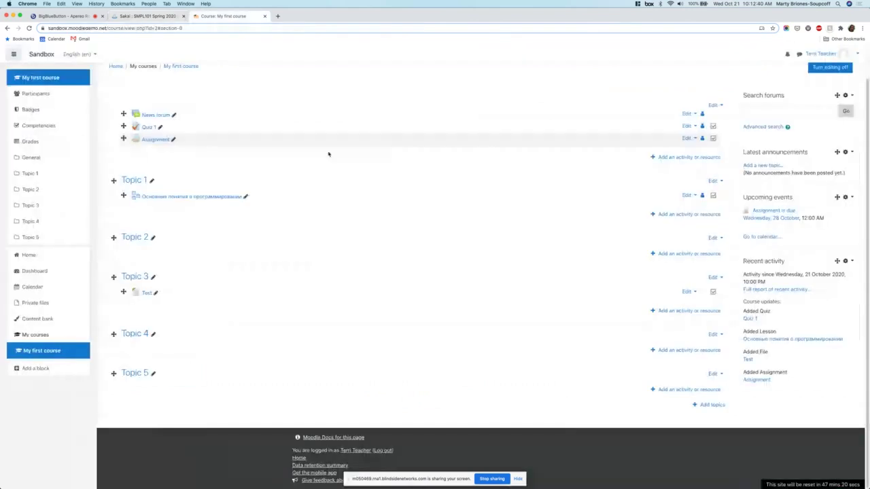
click(148, 127)
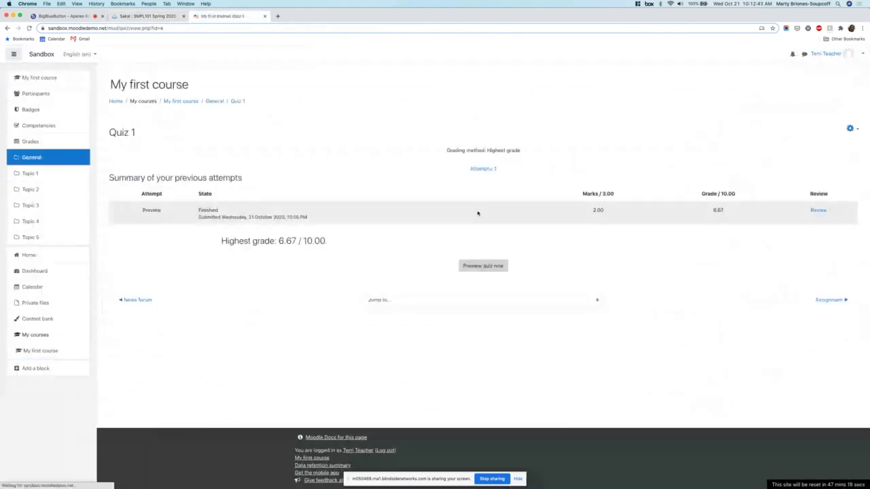
click(847, 133)
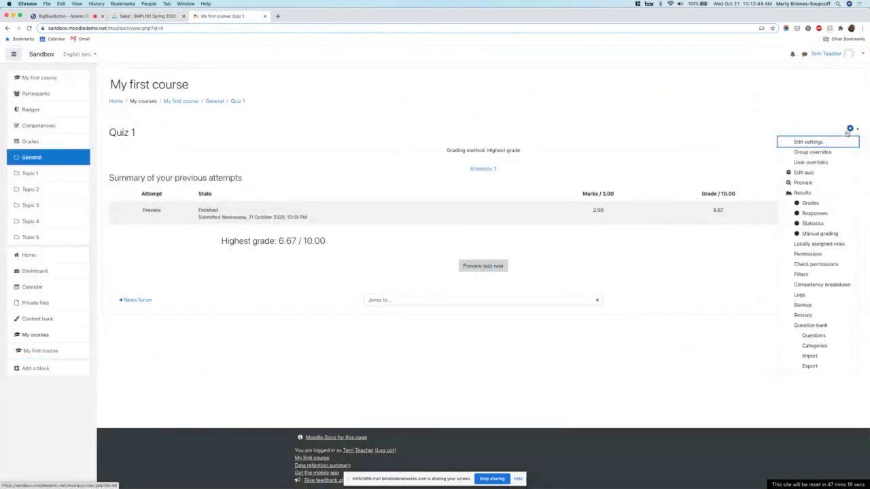
click(812, 140)
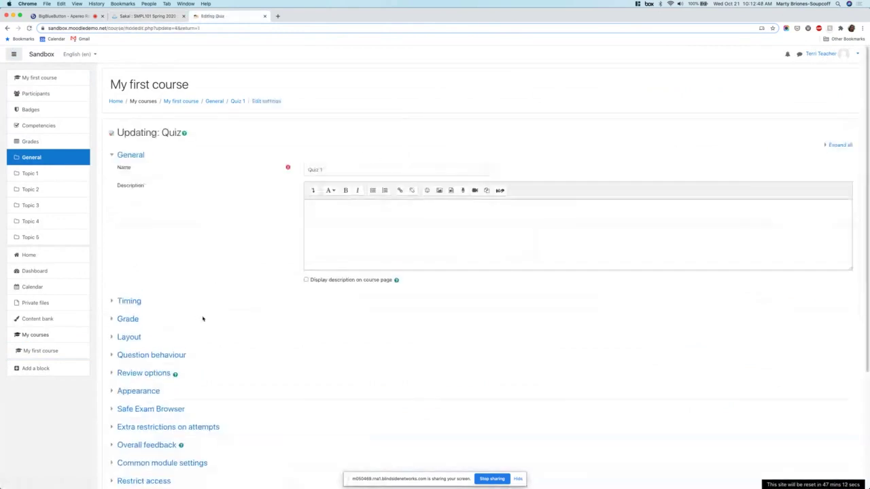
- Leave the settings of Quiz 1 and examine its questions and page breaks on the quiz editing page
scroll(472, 190, down, 1)
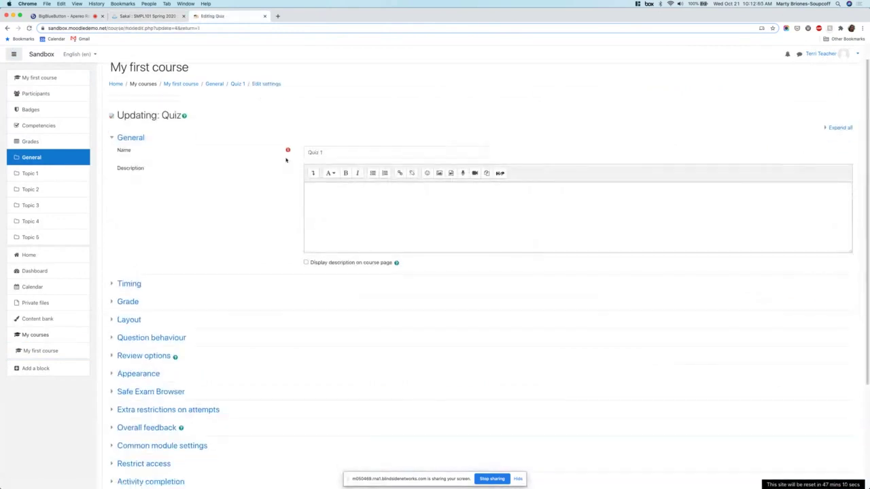
click(242, 85)
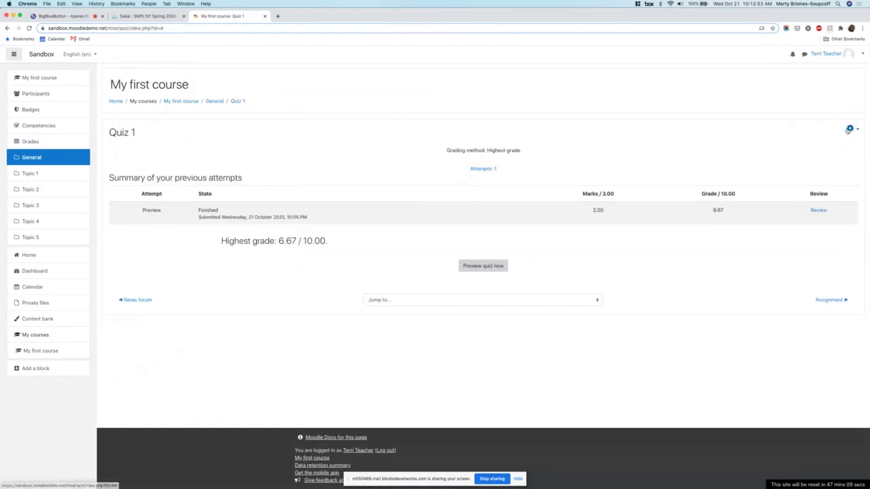
click(850, 129)
click(803, 172)
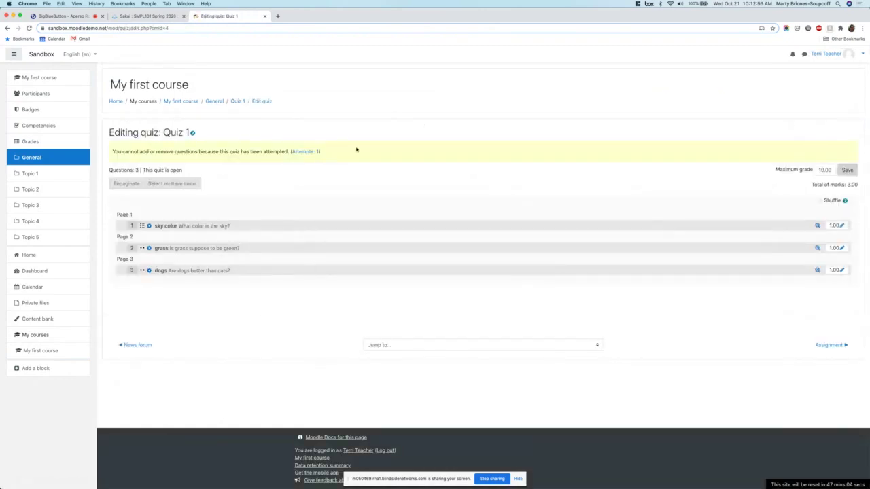
- In the Layout settings of Quiz 1, start a new page every 2 questions, repaginate now, and save and display the quiz
click(237, 100)
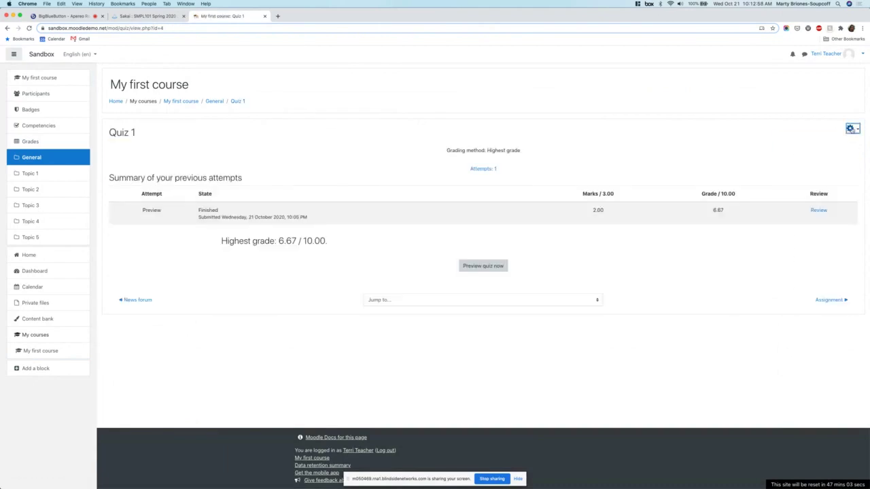
click(850, 129)
click(803, 140)
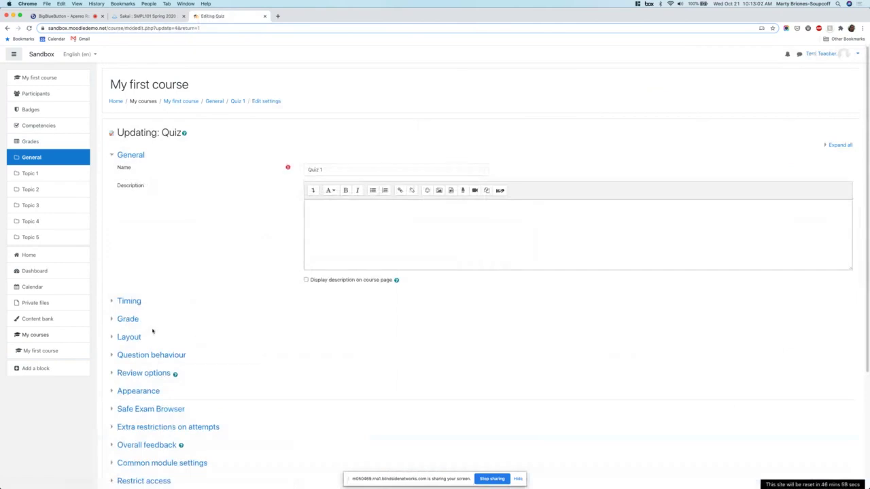
click(153, 336)
scroll(310, 344, down, 2)
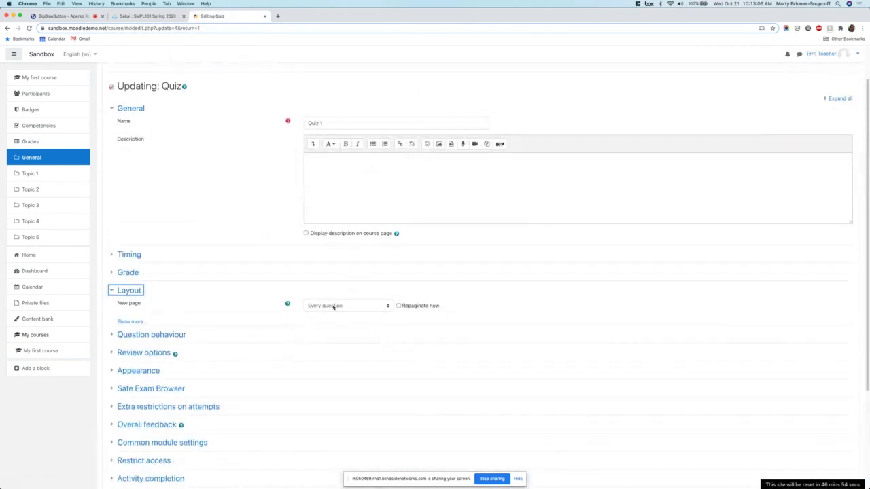
click(333, 305)
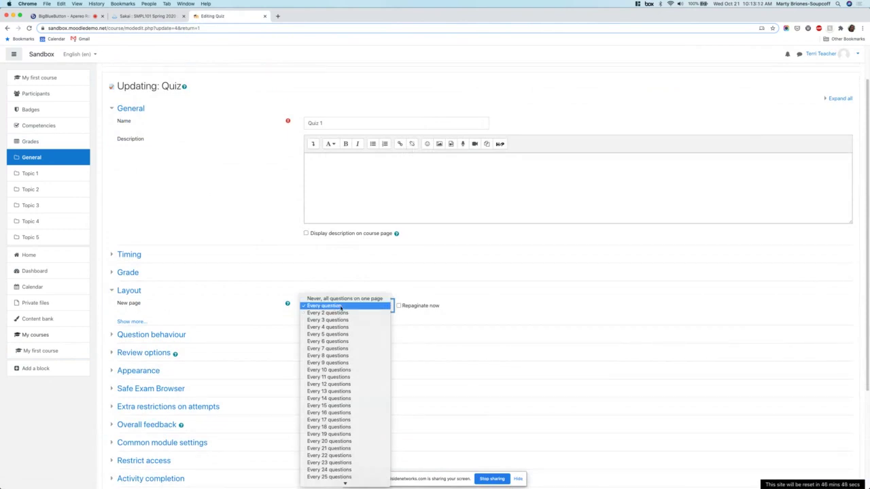
mouse_move(347, 483)
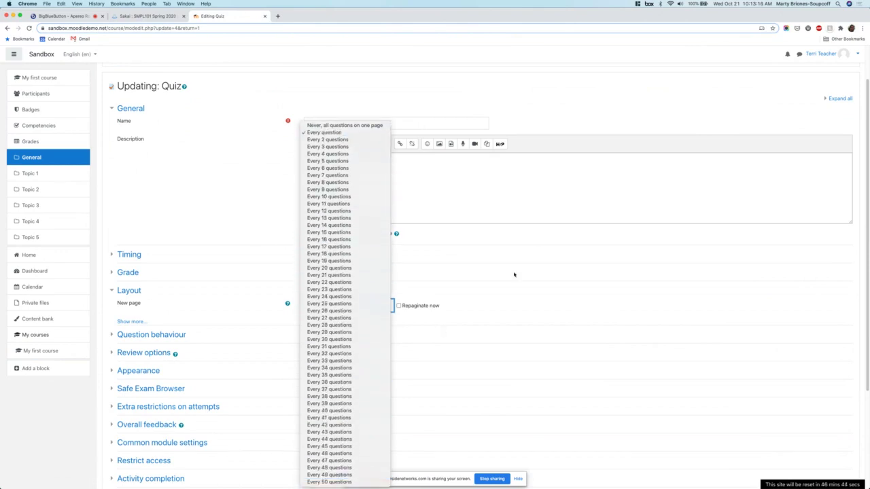
click(336, 140)
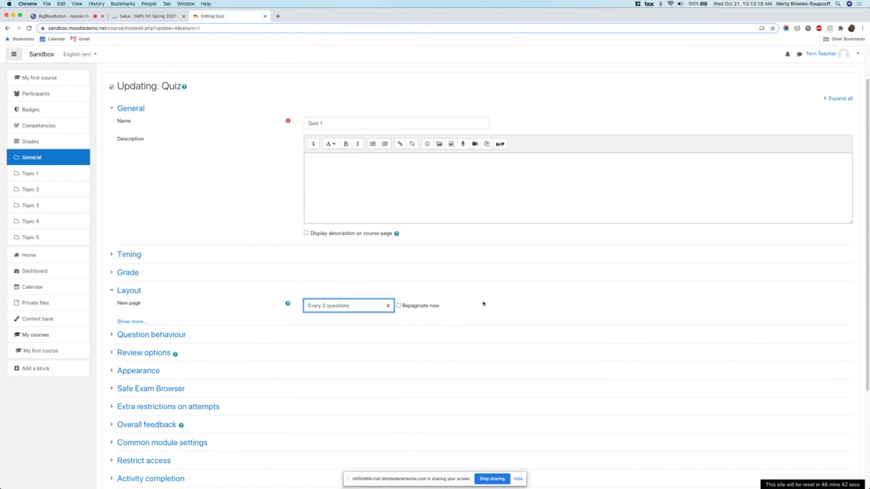
click(399, 305)
scroll(383, 410, down, 4)
click(408, 395)
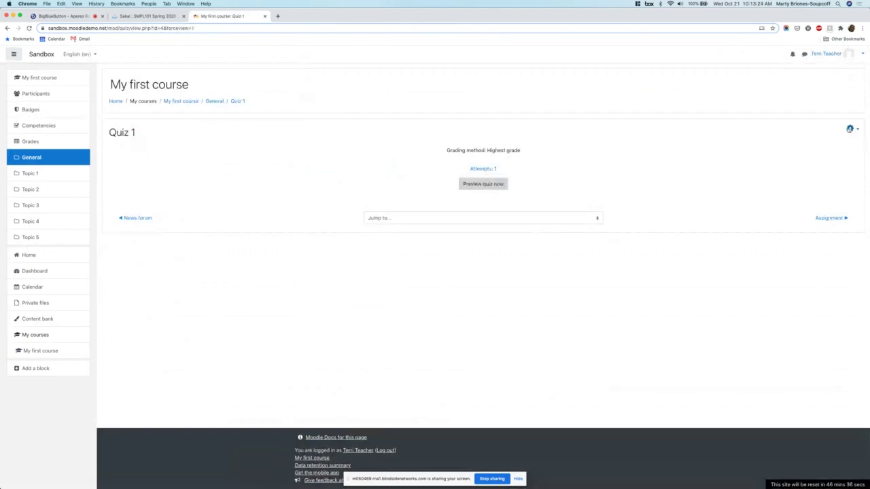
- Open the editing page of Quiz 1 and check how its questions are divided into pages
click(850, 129)
click(802, 171)
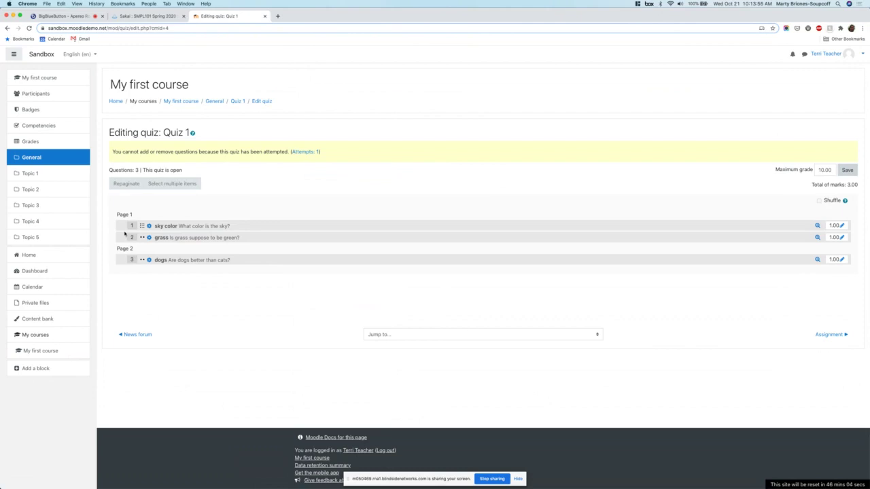
drag(123, 240, 123, 266)
click(123, 266)
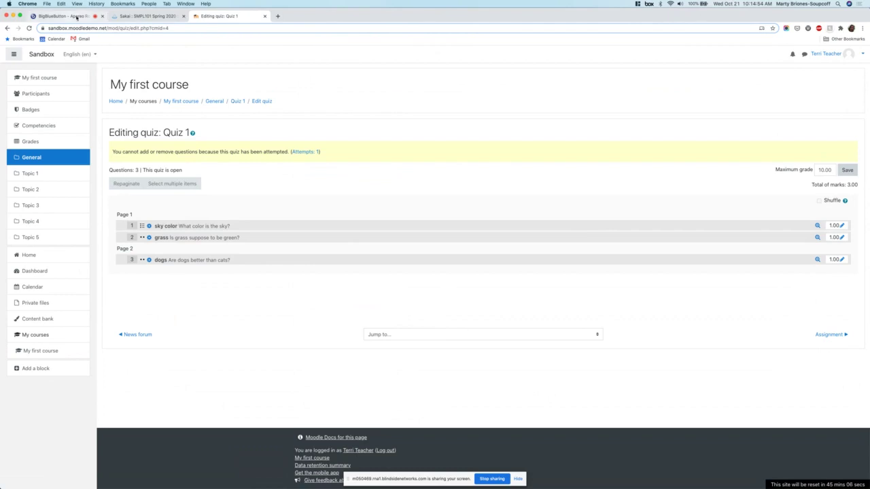
- Return to the My first course page and narrow the browser window to expose the desktop files
click(237, 101)
click(180, 101)
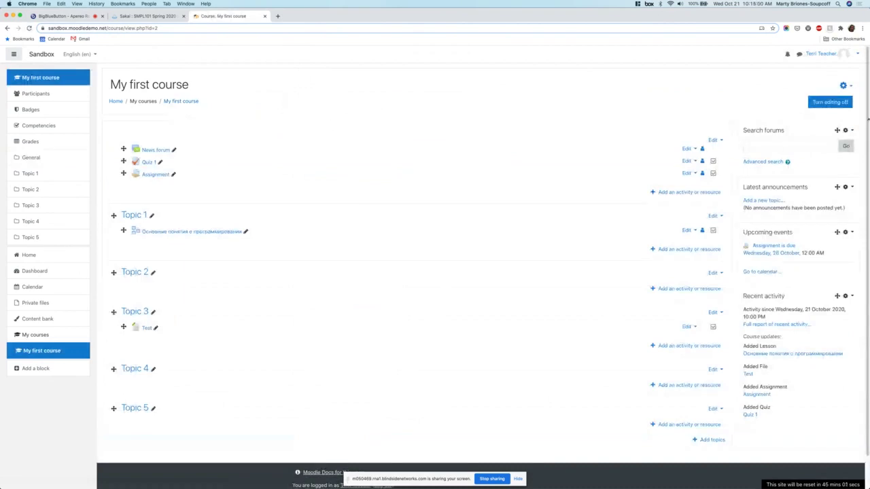
drag(868, 118, 803, 121)
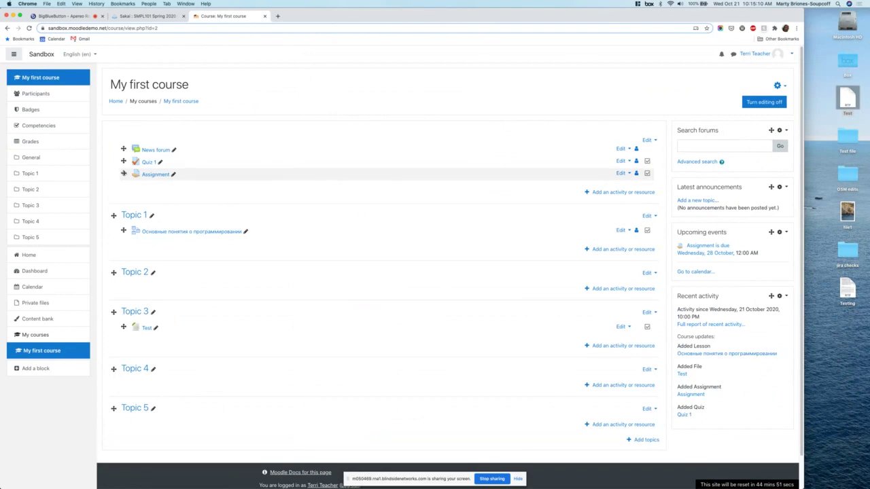
- Move the Assignment activity from the general section to the top of Topic 2
click(124, 173)
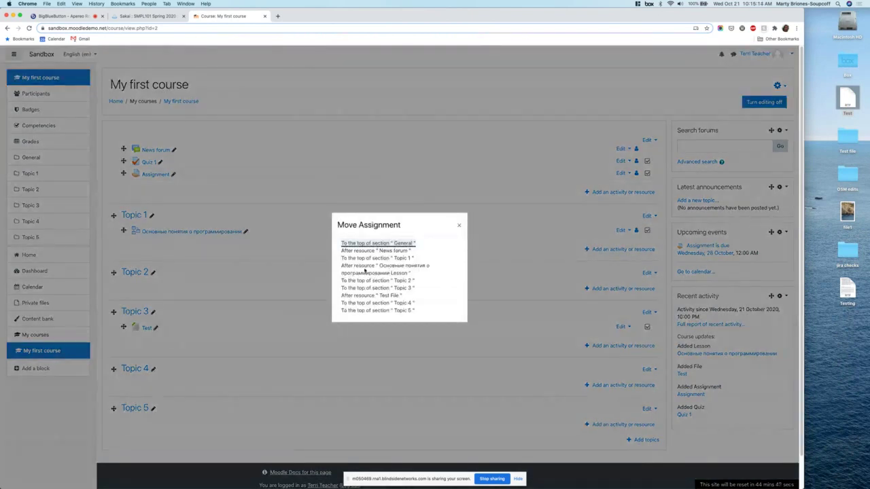
key(Tab)
key(Tab)
key(Tab)
key(Tab)
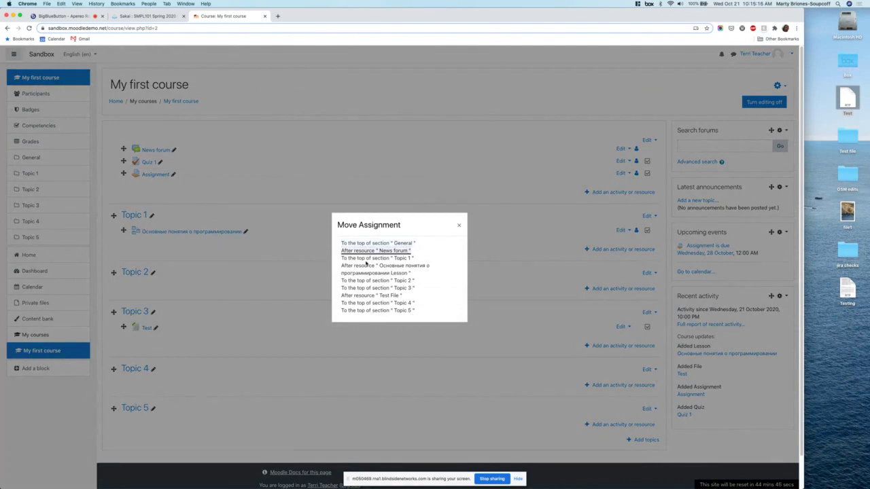
key(Return)
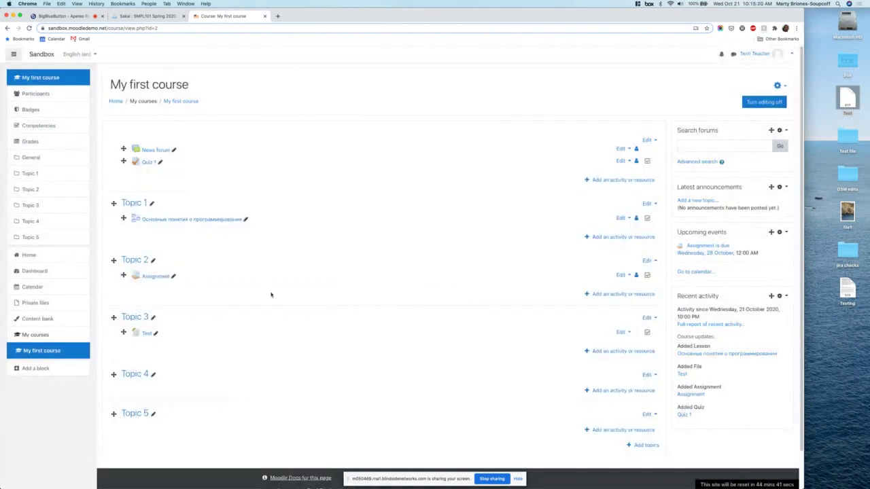
- Move the Assignment activity into the Topic 3 section
click(123, 276)
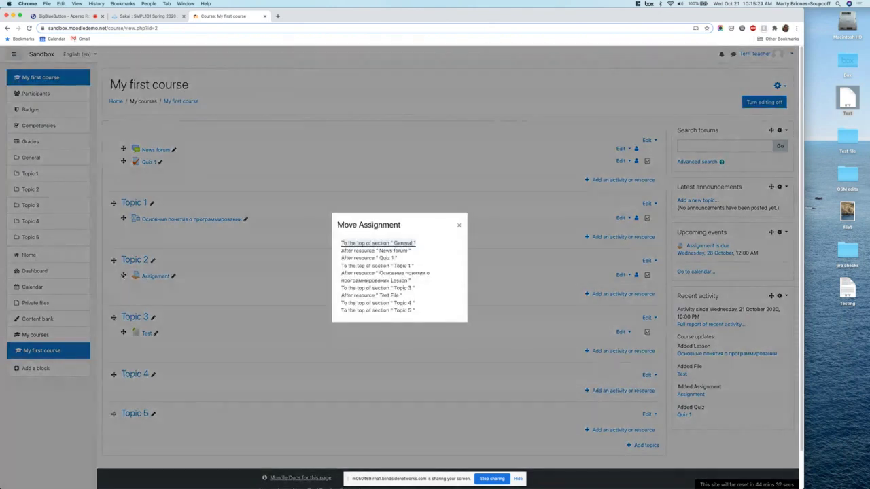
key(Tab)
key(Tab)
key(Tab)
key(Tab)
key(Tab)
key(Tab)
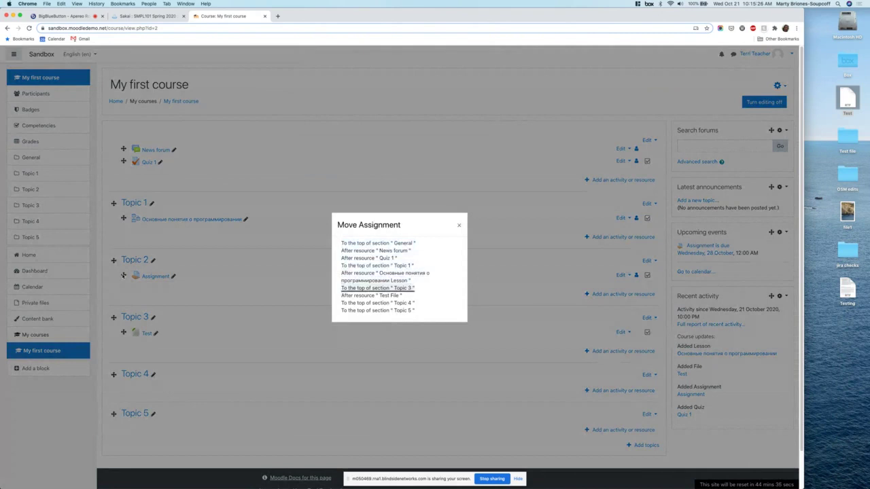
key(Return)
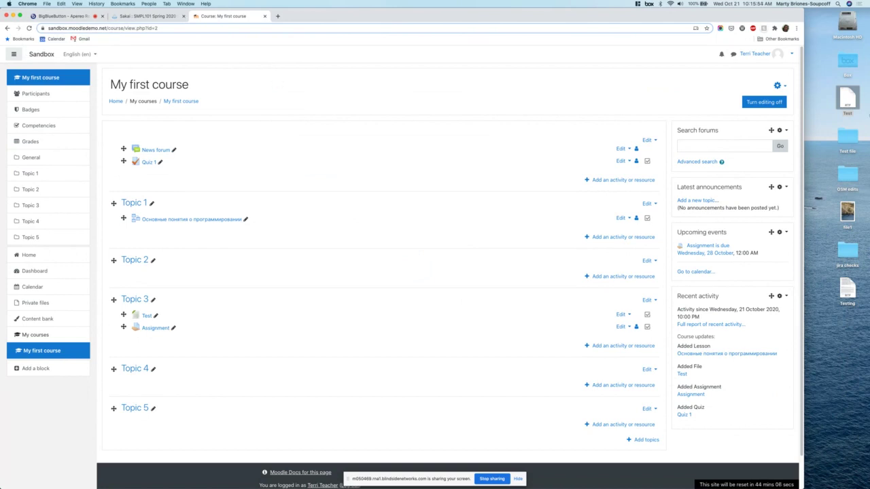
- Examine the form for adding a new File resource to the general section, leaving without saving
click(599, 181)
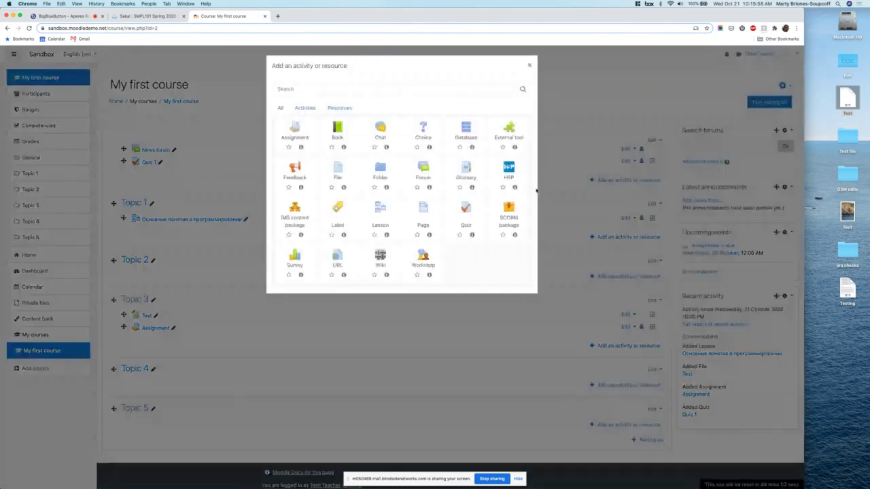
click(349, 175)
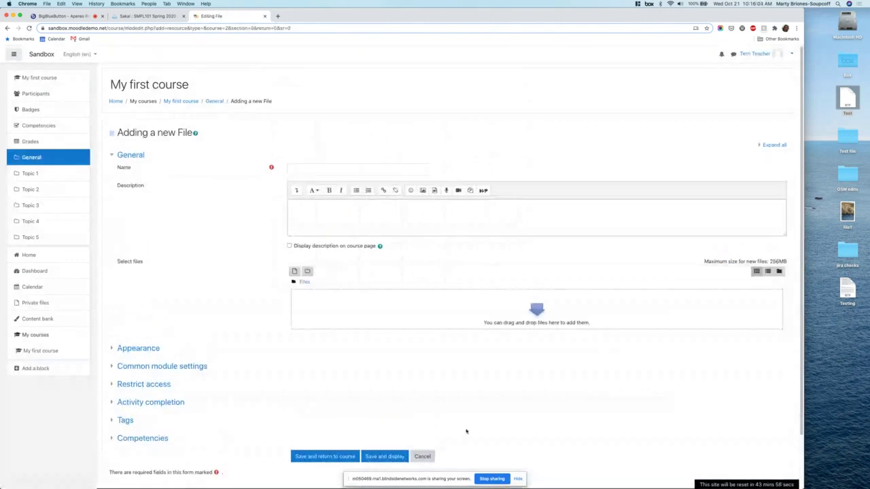
click(422, 456)
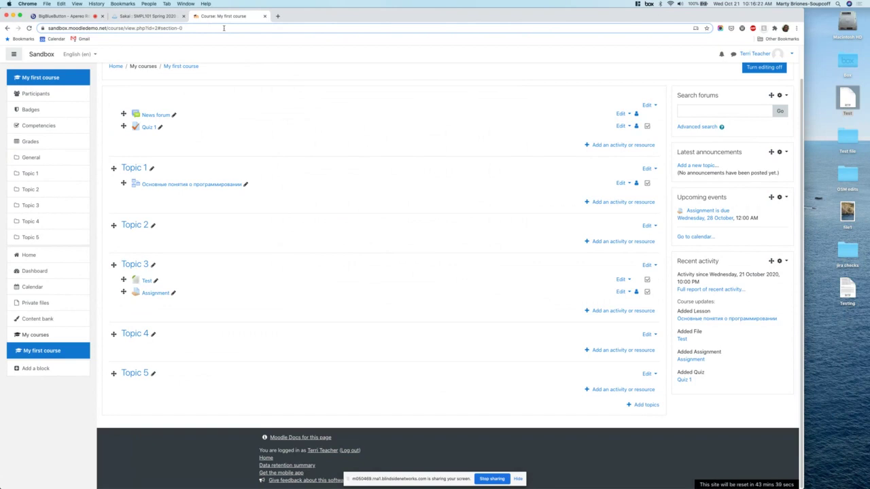
- Open the attempts report of Quiz 1 and permanently delete the student's in-progress attempt
click(148, 128)
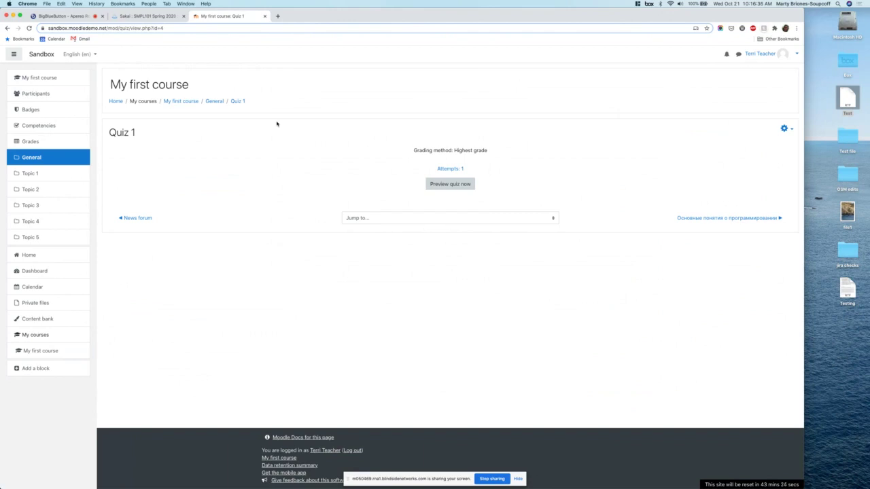
click(786, 128)
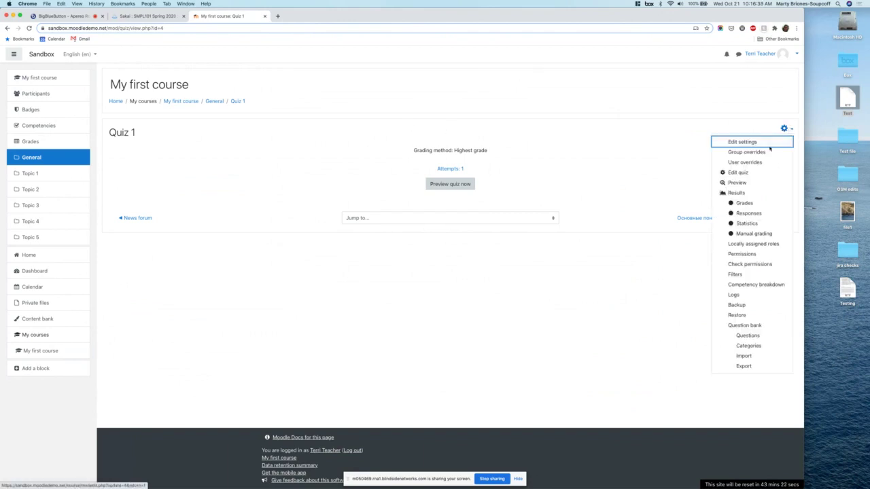
click(449, 168)
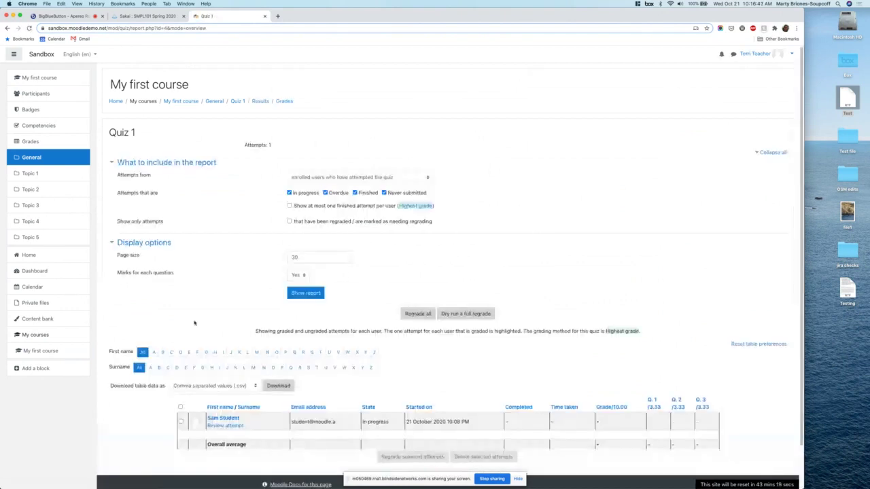
click(180, 422)
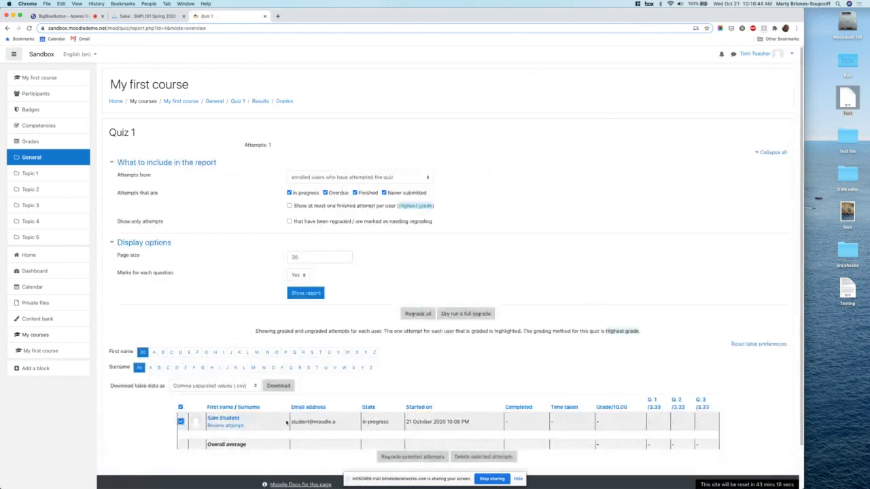
click(468, 457)
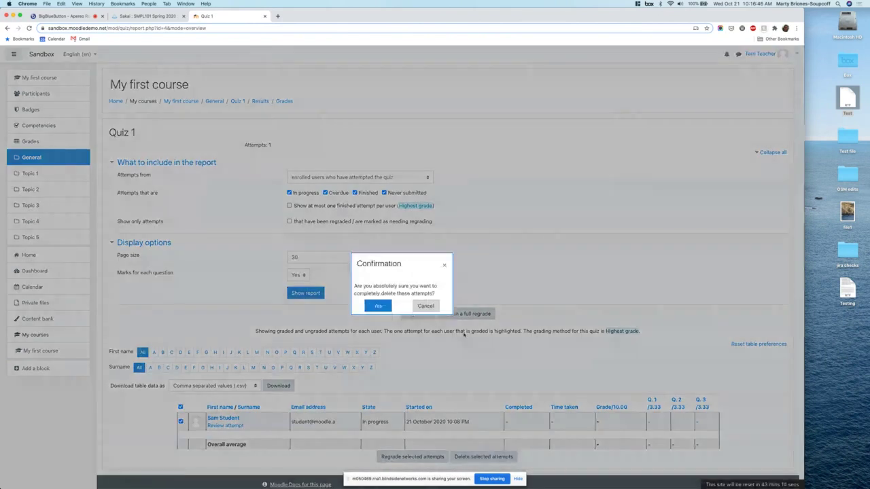
click(378, 306)
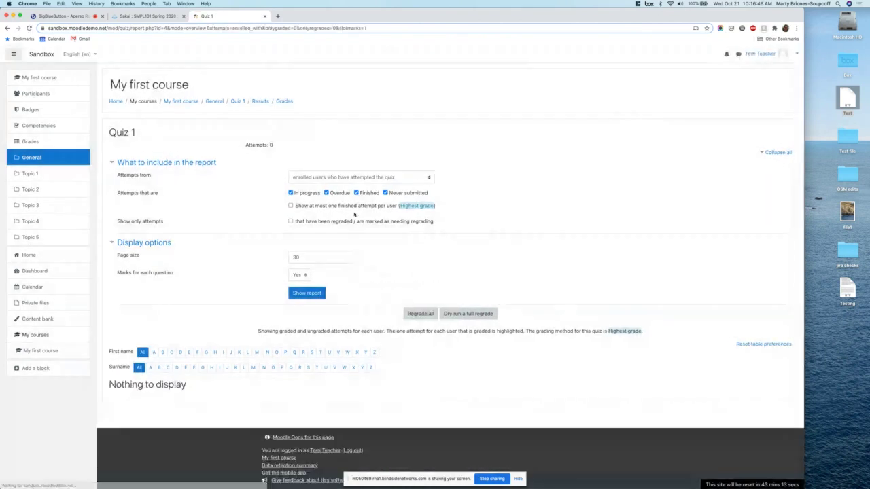
- Return to the editing page of Quiz 1 and turn on question shuffling
click(237, 101)
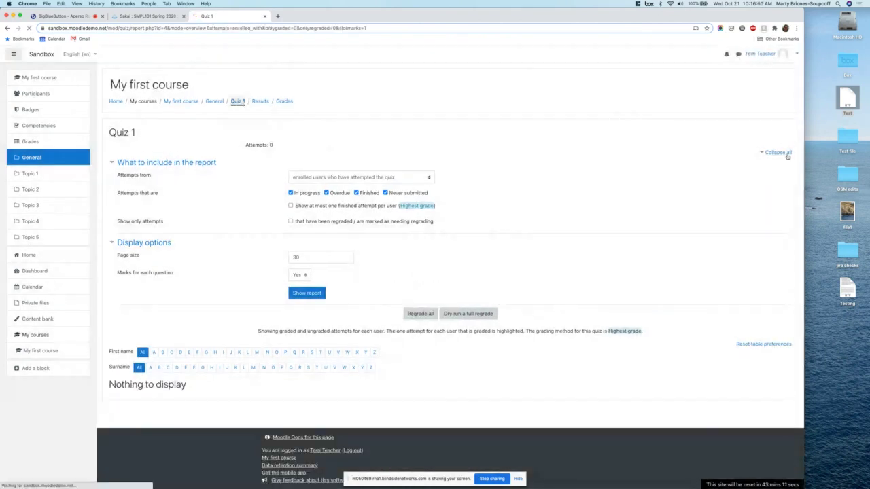
click(784, 129)
click(748, 172)
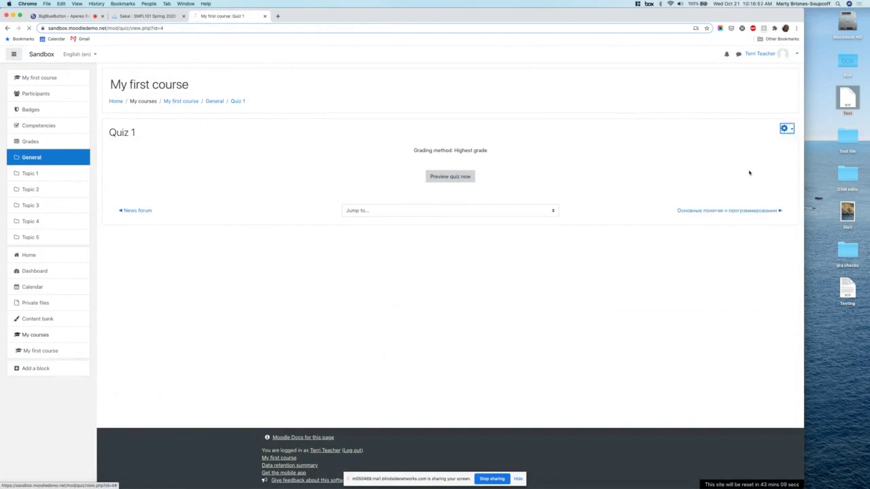
click(753, 178)
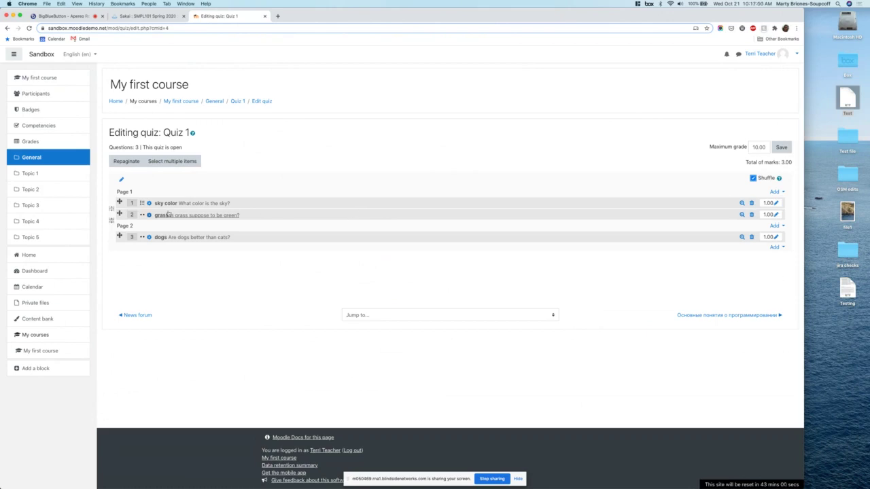
- Open the sky color question for editing and examine its settings, including the option to shuffle the choices
click(149, 204)
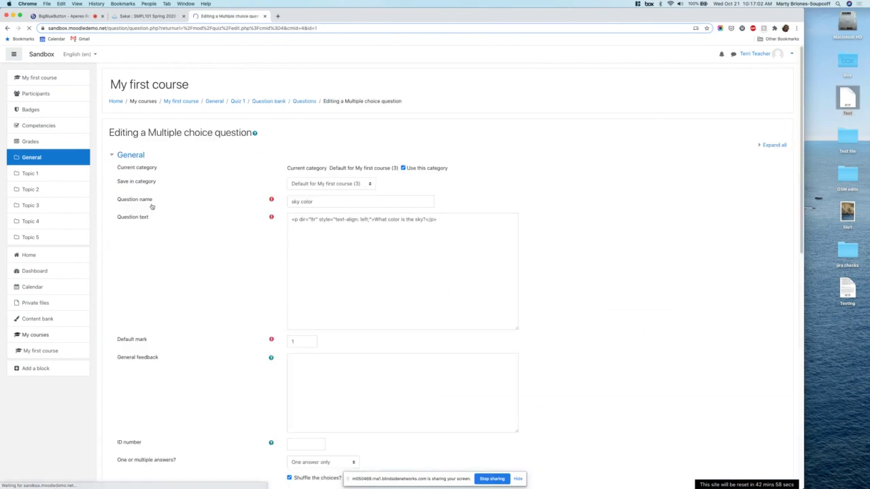
scroll(421, 348, down, 2)
scroll(420, 348, down, 5)
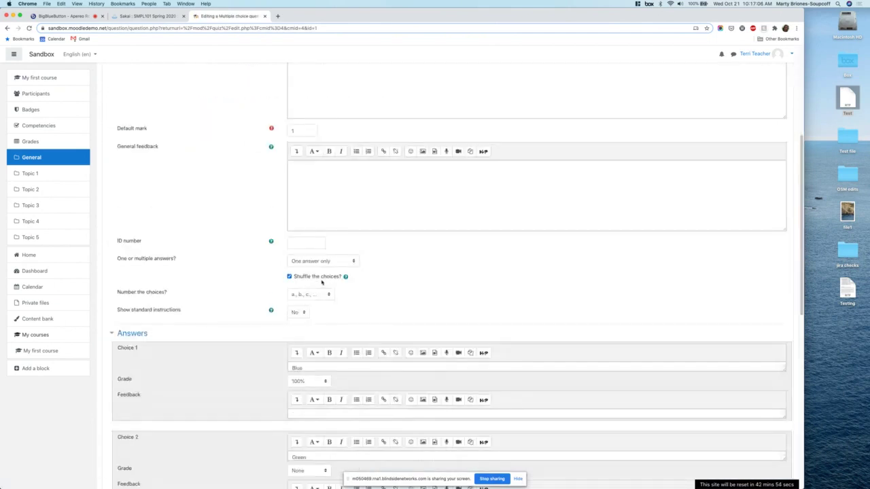
scroll(325, 279, up, 7)
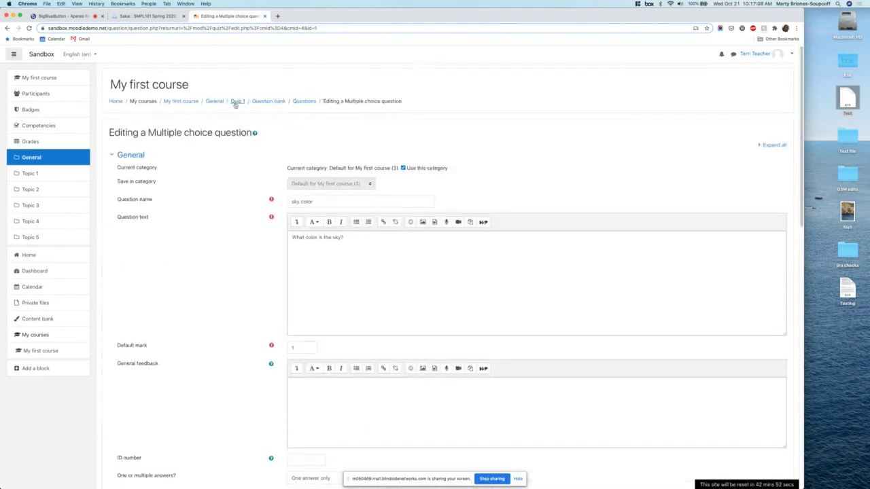
- Return to Quiz 1 and open its settings with all sections expanded
click(236, 101)
click(785, 128)
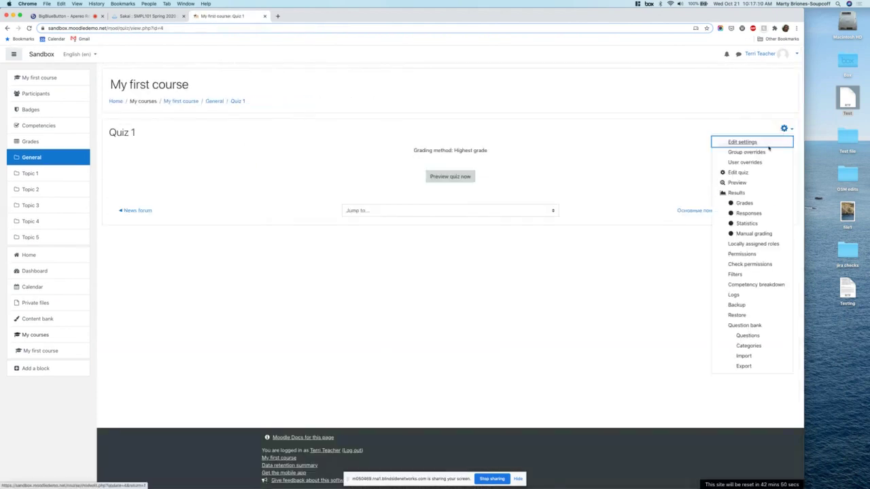
click(742, 142)
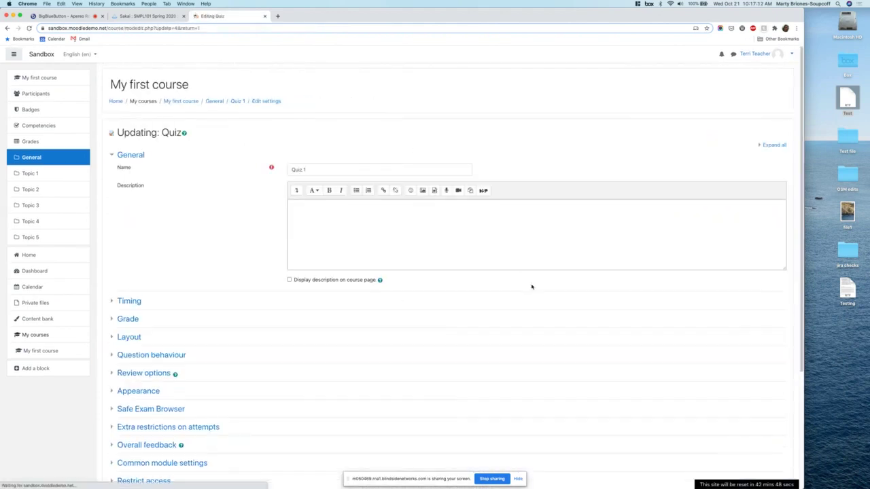
click(773, 132)
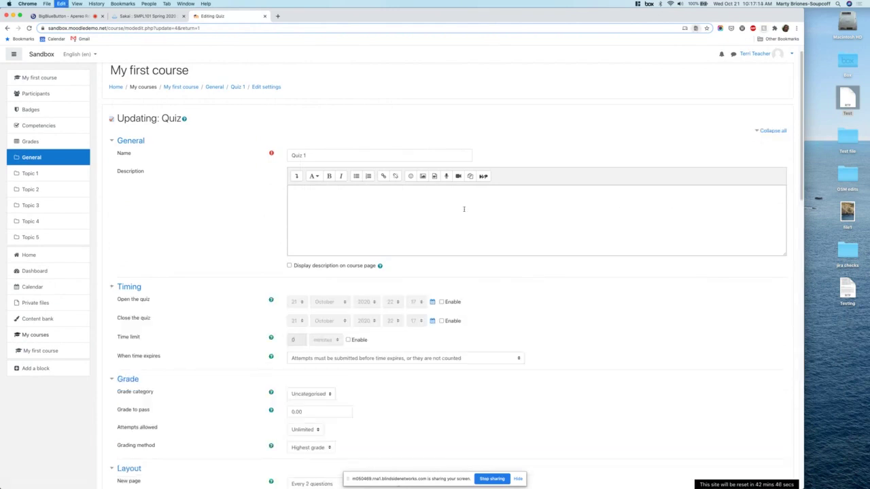
- Search the quiz settings page for "answ" and examine the Shuffle within questions option, leaving it set to Yes
key(super+f)
text(ch)
key(BackSpace)
key(BackSpace)
text(a)
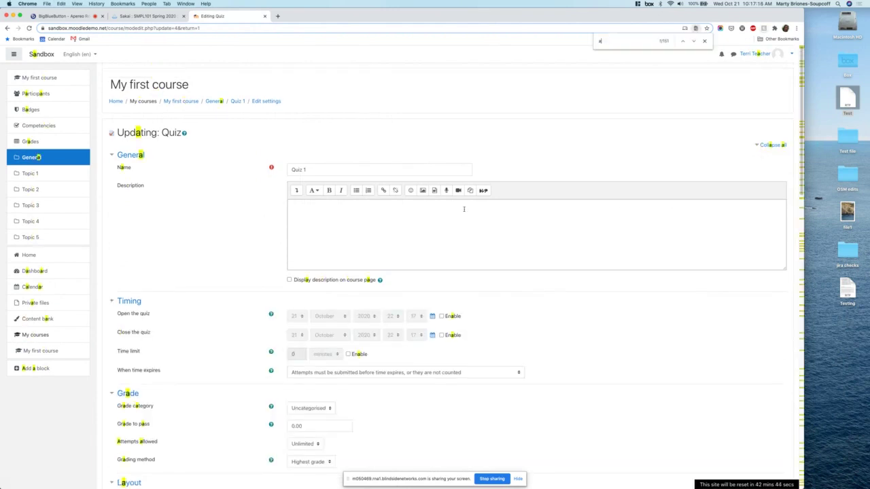
text(nsw)
scroll(296, 206, up, 1)
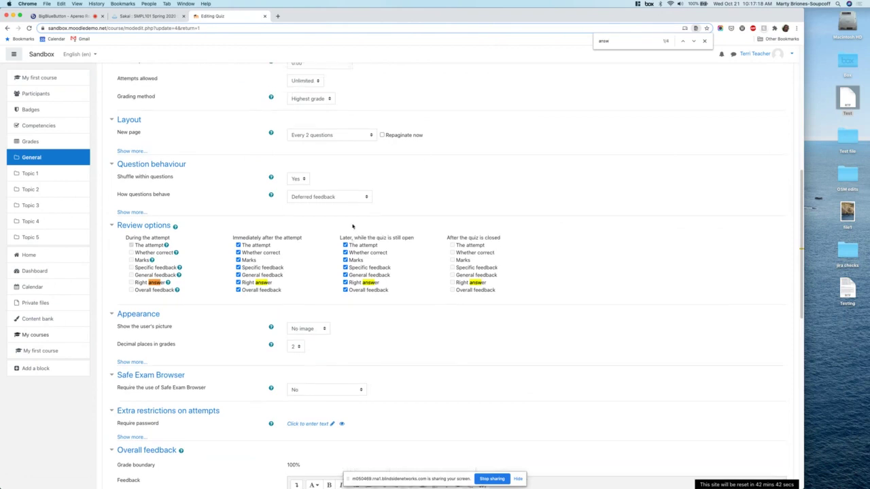
click(298, 180)
click(355, 176)
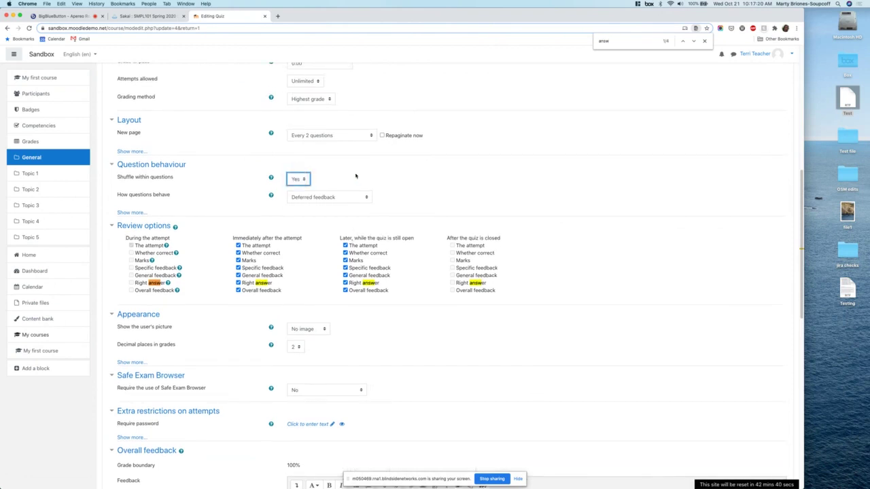
key(super+r)
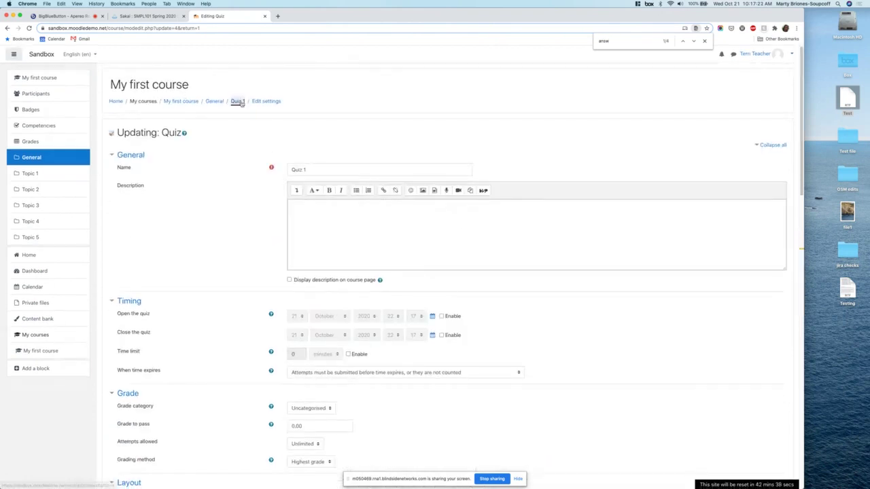
- Switch to the student's incognito browser window, reload the Moodle course and start an attempt at Quiz 1
click(146, 16)
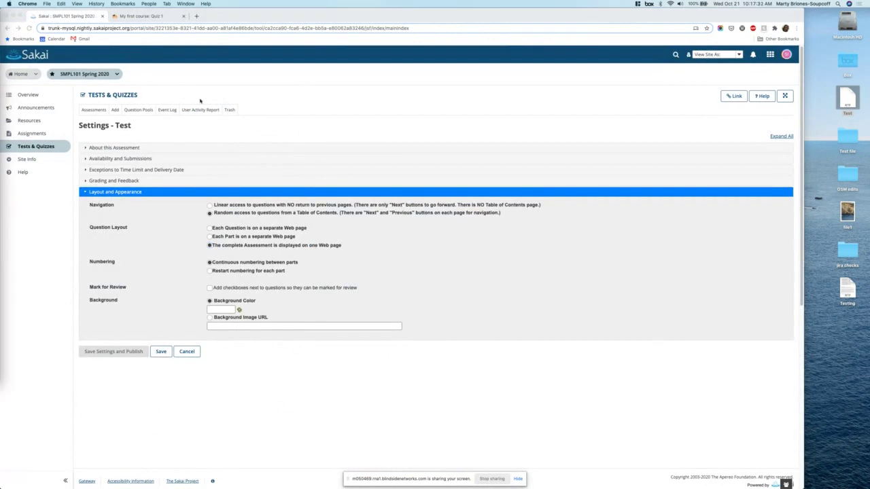
click(151, 18)
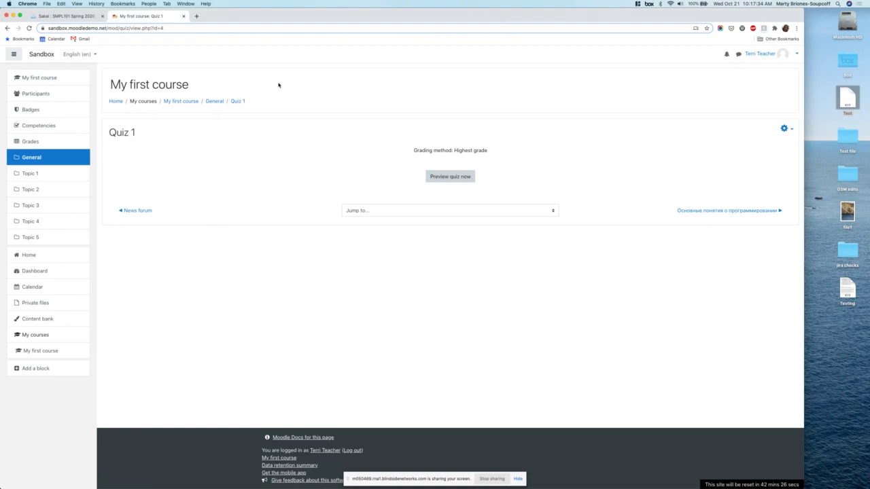
mouse_move(638, 483)
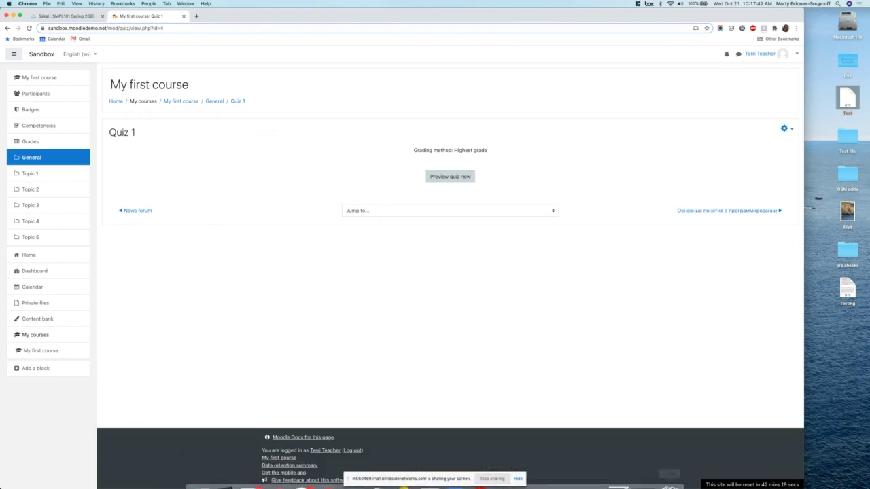
click(646, 474)
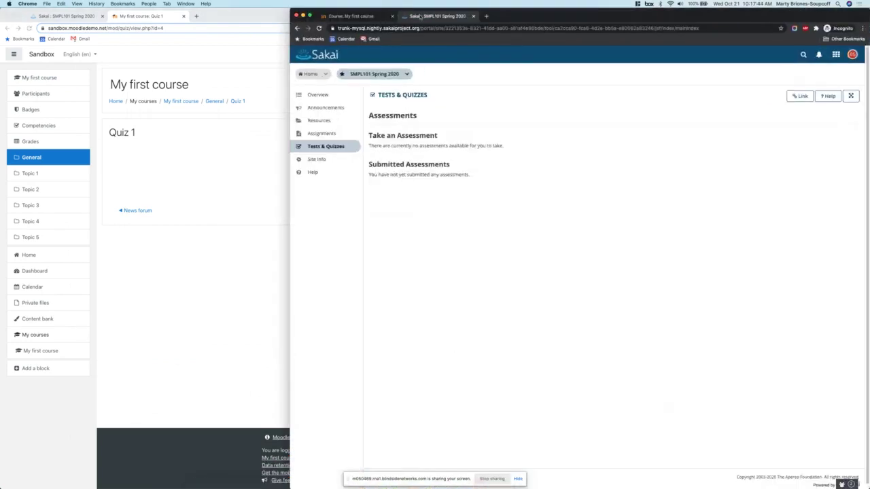
click(367, 16)
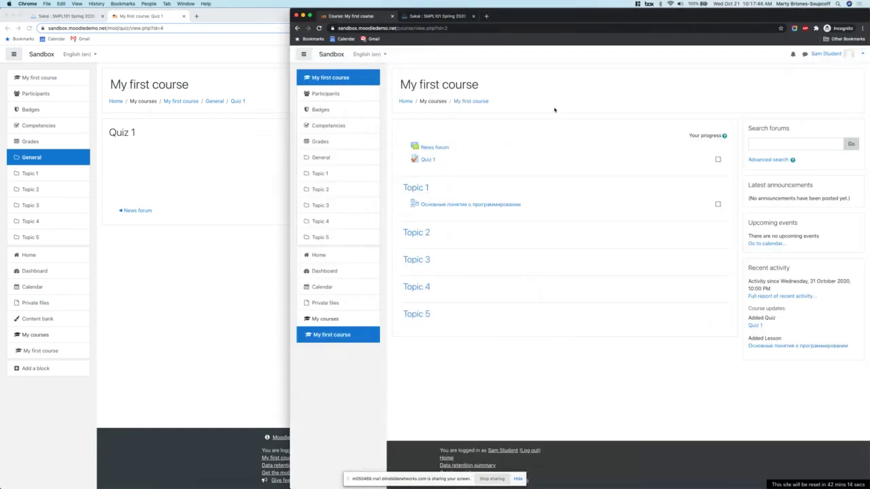
key(super+r)
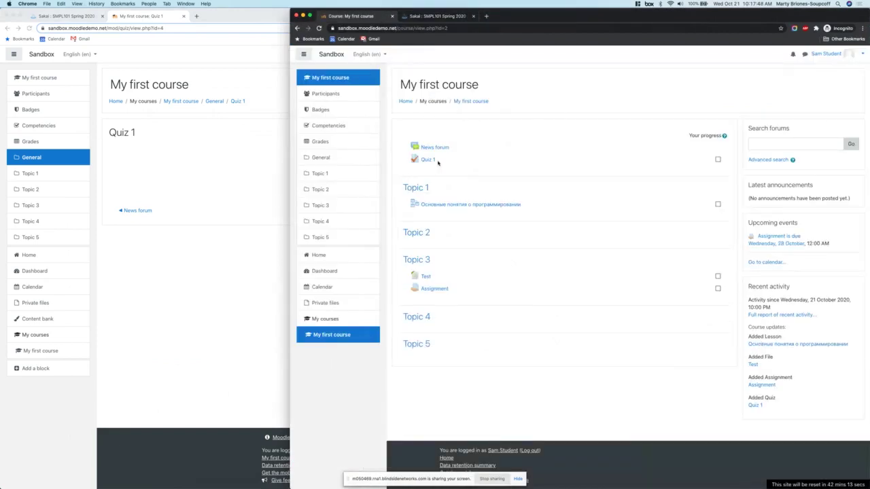
click(429, 160)
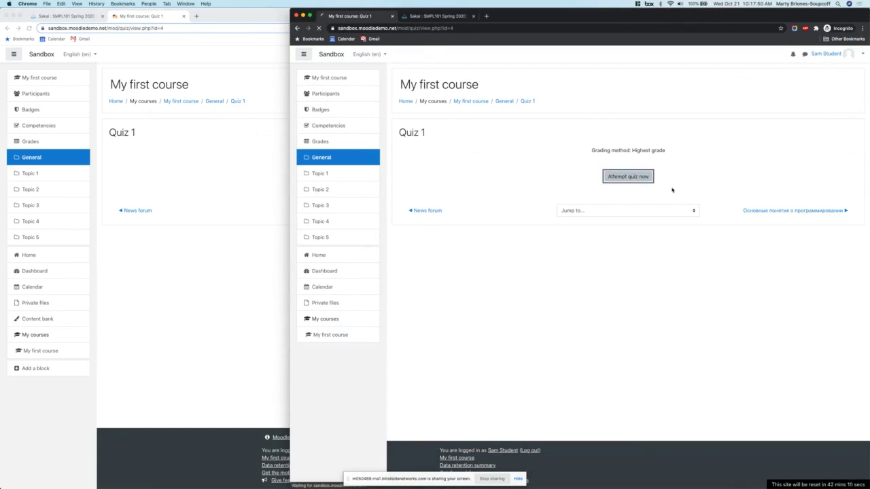
- Answer True for grass, Blue for the sky color and True for dogs, and submit the finished quiz attempt
click(463, 160)
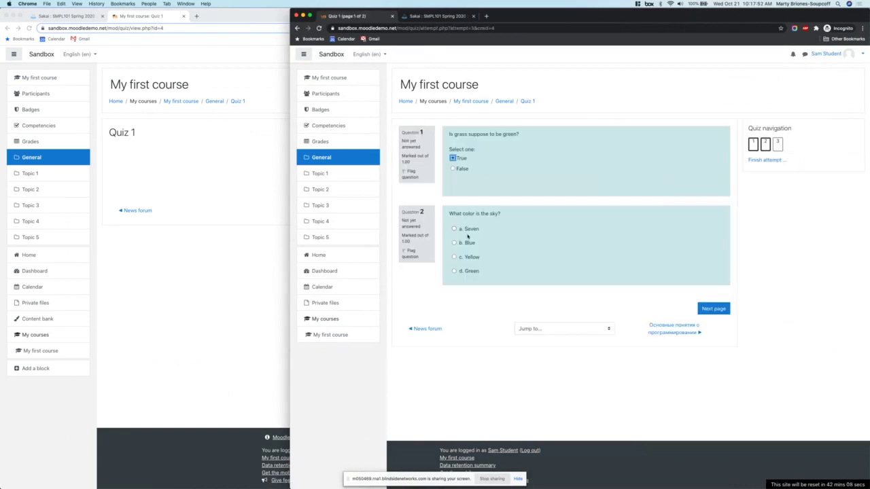
click(469, 243)
click(711, 318)
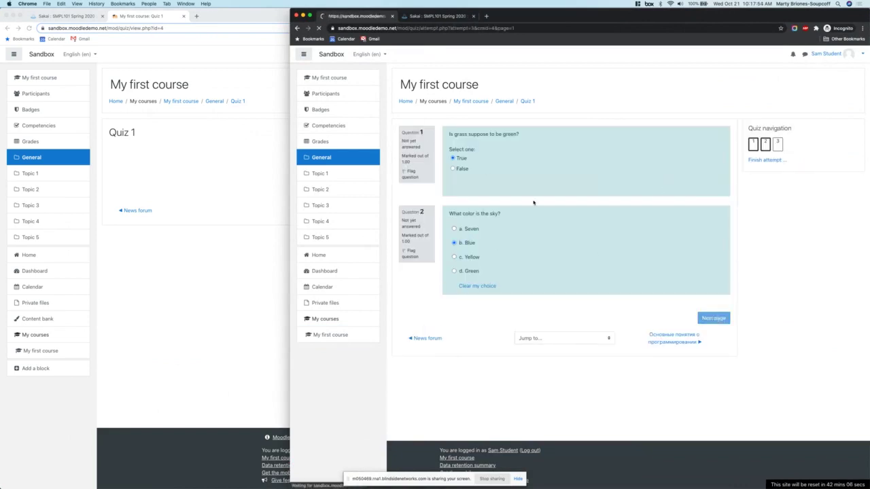
click(704, 219)
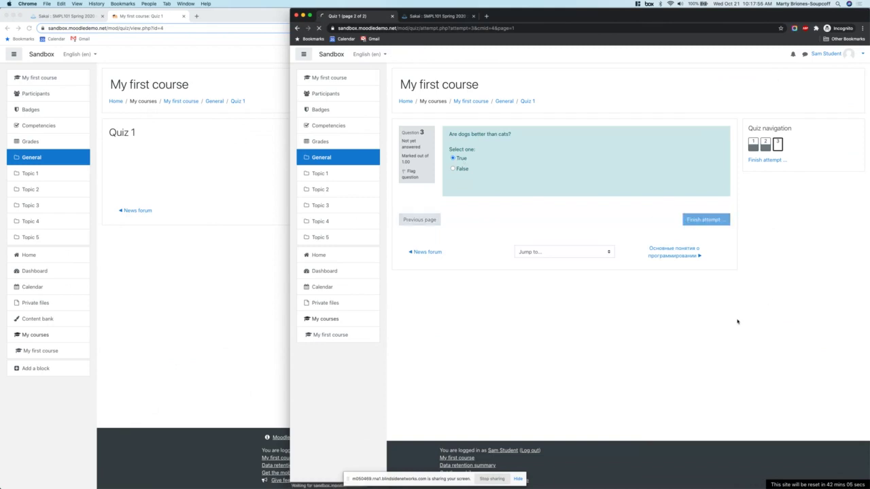
click(574, 252)
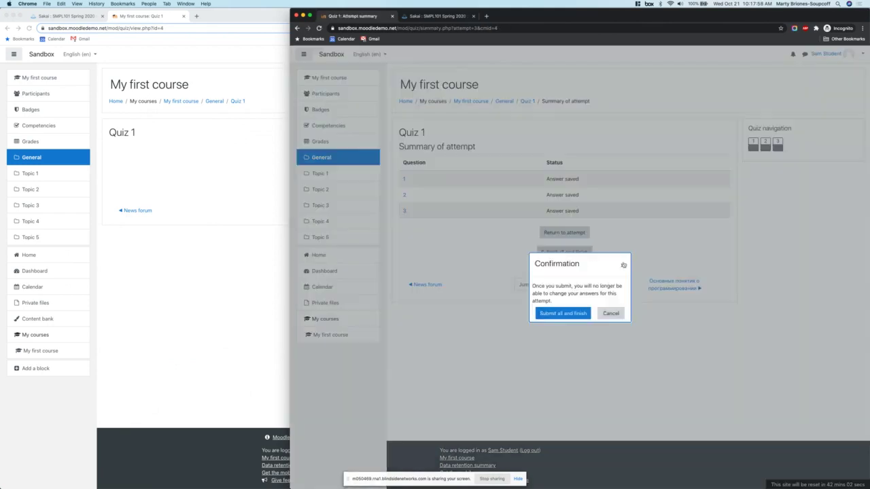
click(588, 313)
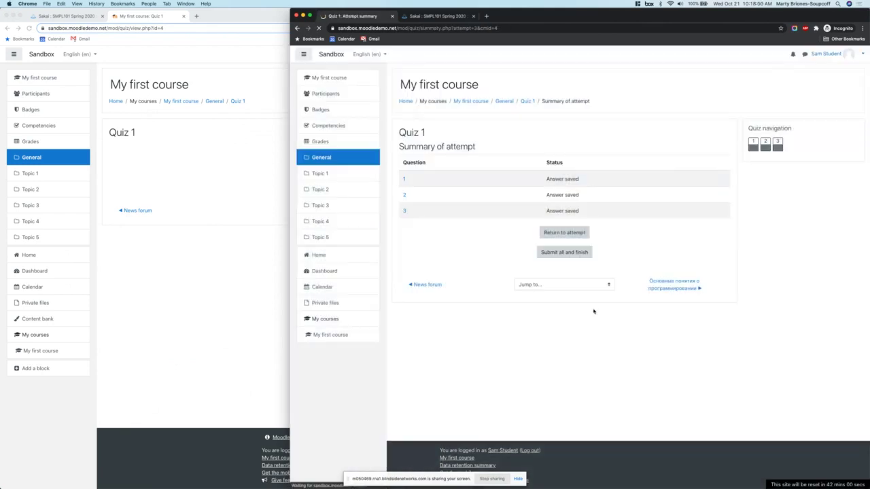
- Switch to the teacher's window, reload Quiz 1 and open the review of the student's attempt from the attempts report
click(222, 165)
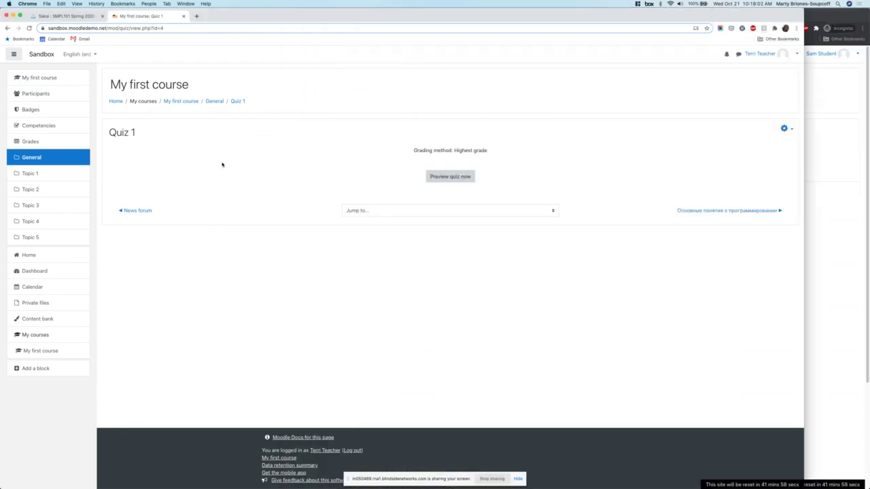
key(super+r)
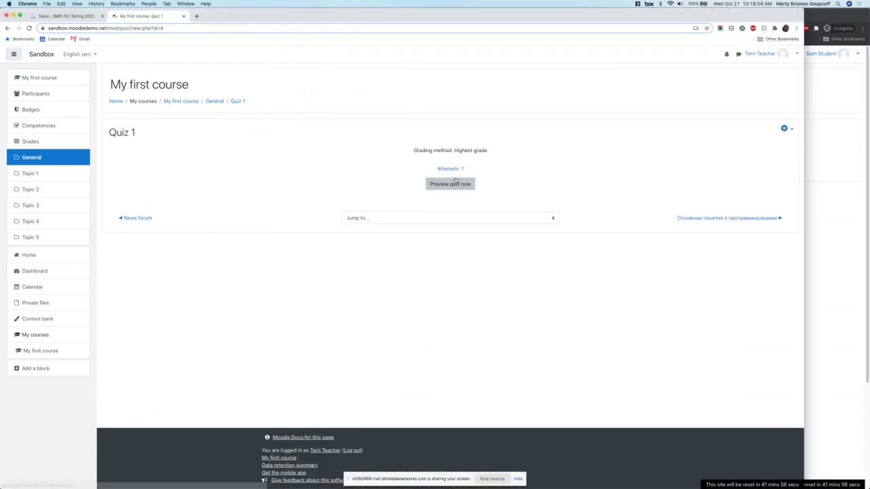
click(456, 170)
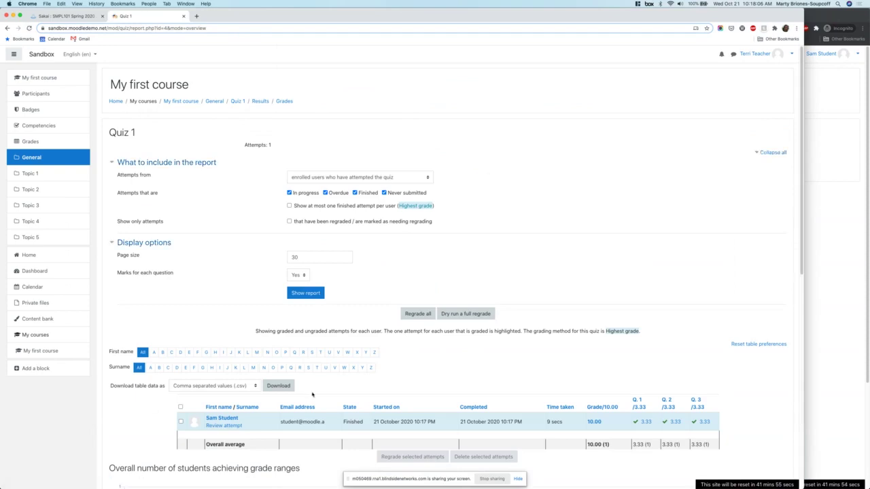
click(225, 425)
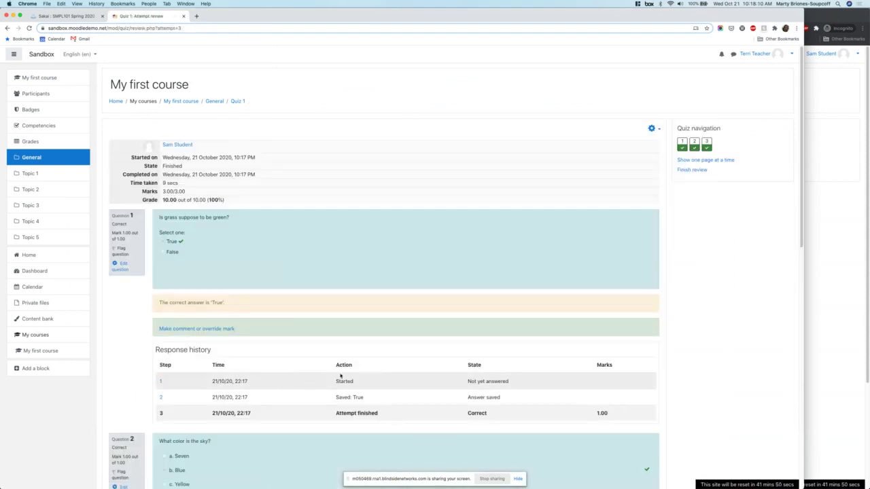
- Examine the answers and response history of all three questions in the student's attempt, including the saved answers and times
scroll(302, 365, down, 2)
scroll(303, 365, down, 6)
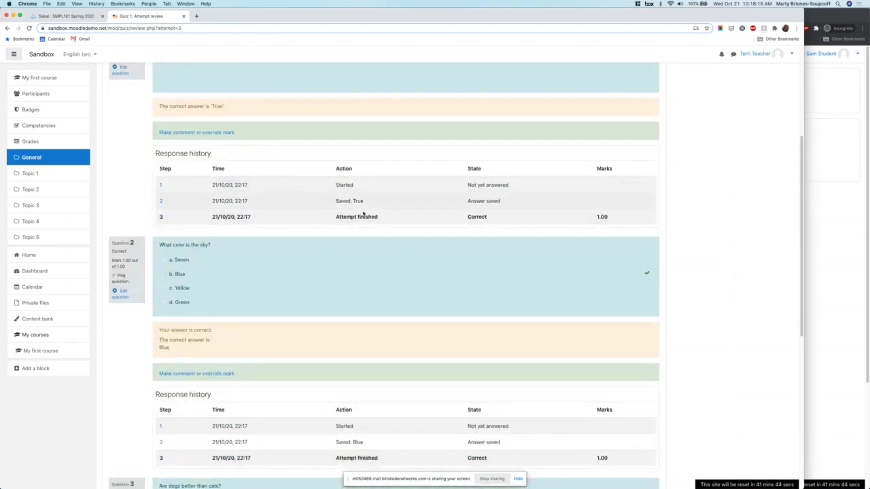
drag(334, 201, 408, 202)
scroll(409, 213, down, 2)
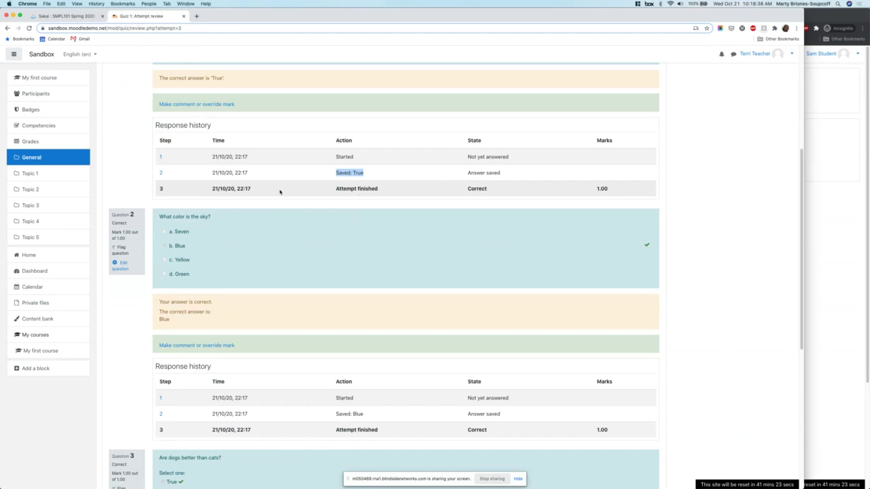
scroll(340, 183, down, 2)
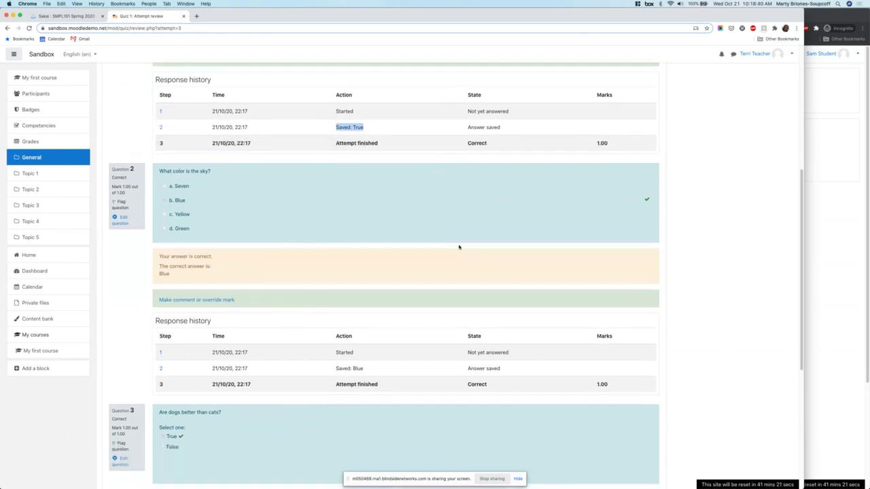
scroll(458, 247, down, 4)
scroll(485, 304, down, 4)
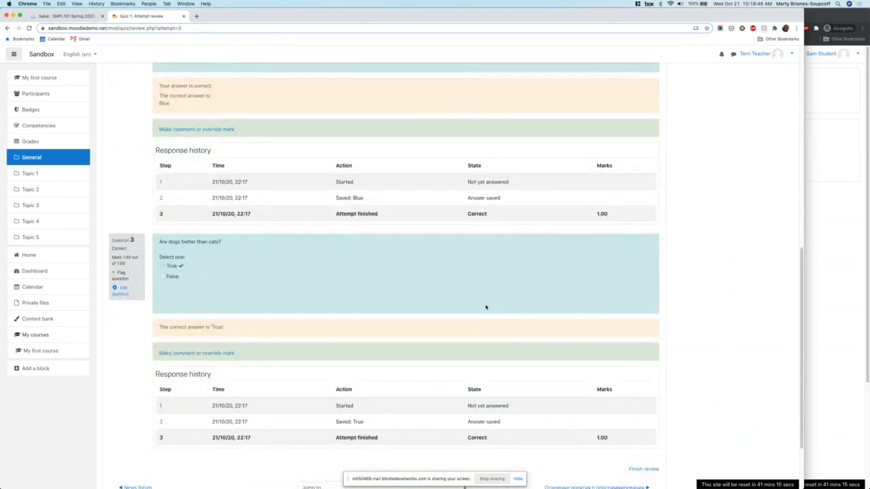
scroll(390, 377, down, 1)
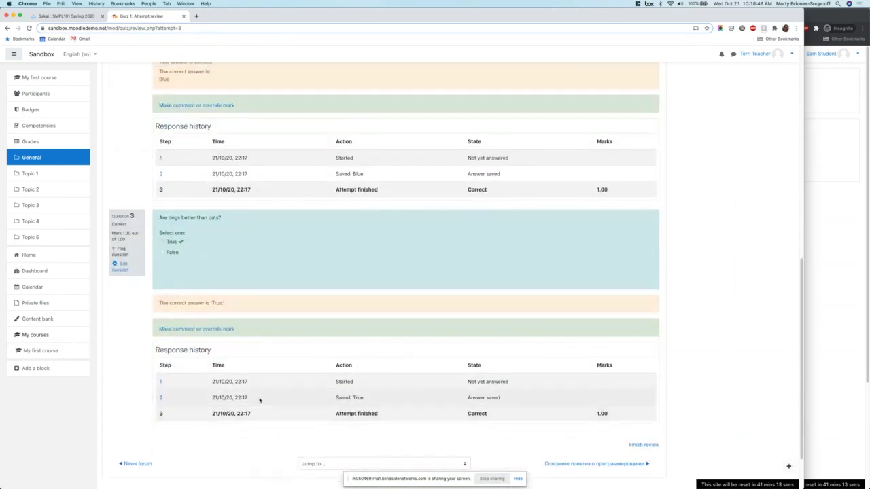
drag(259, 400, 222, 397)
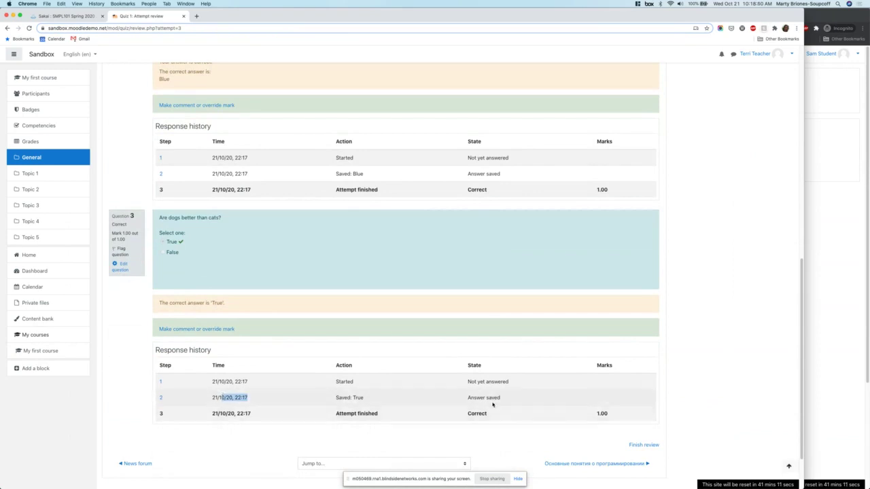
- Switch back to the student's window, finish the attempt review and start a second attempt at Quiz 1
click(844, 207)
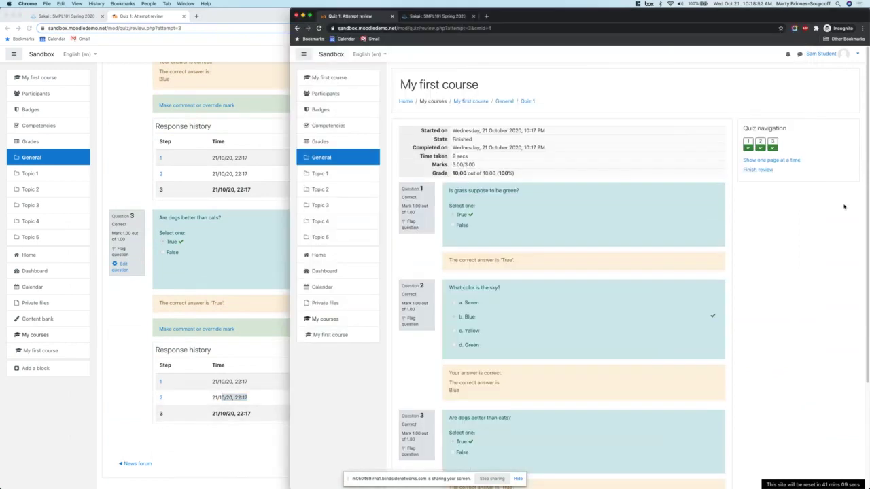
scroll(748, 306, down, 5)
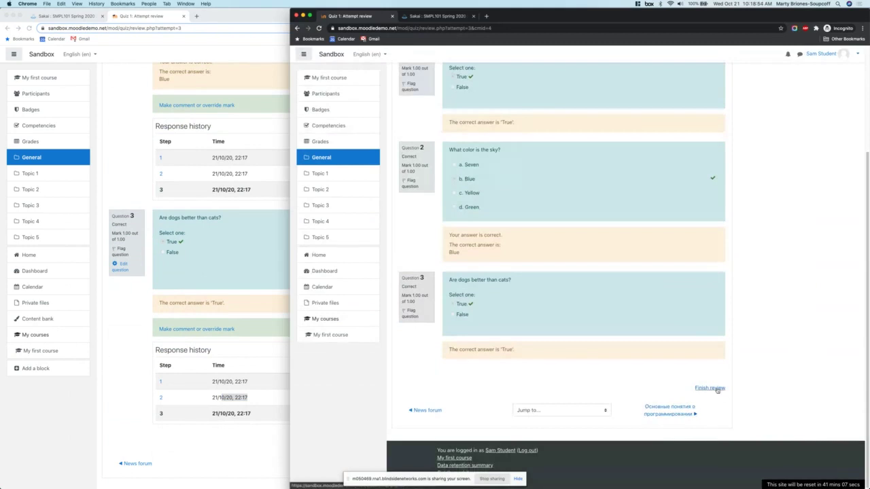
click(711, 388)
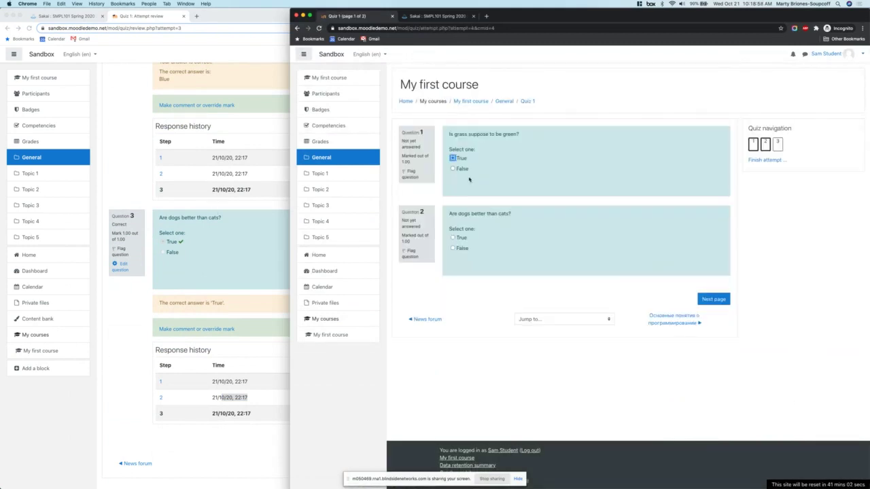
- Answer False for dogs being better than cats and Seven for the sky color, and return to the quiz's first page
click(460, 249)
click(713, 299)
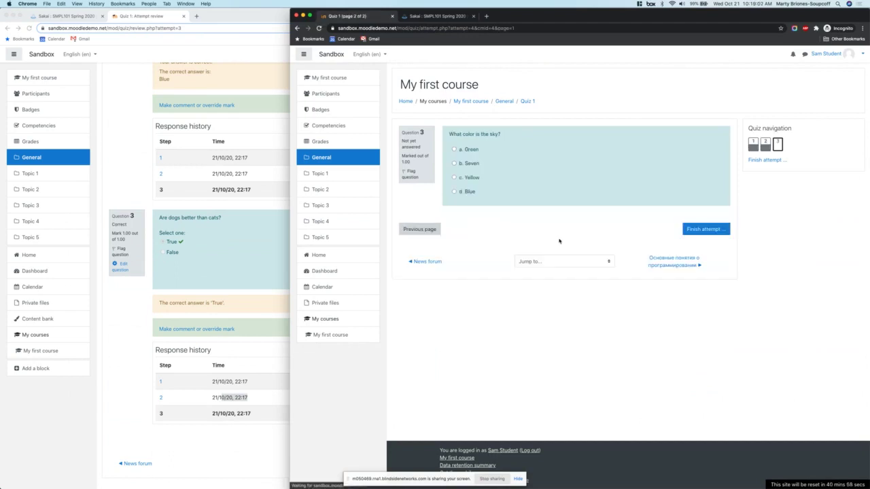
click(467, 163)
click(429, 238)
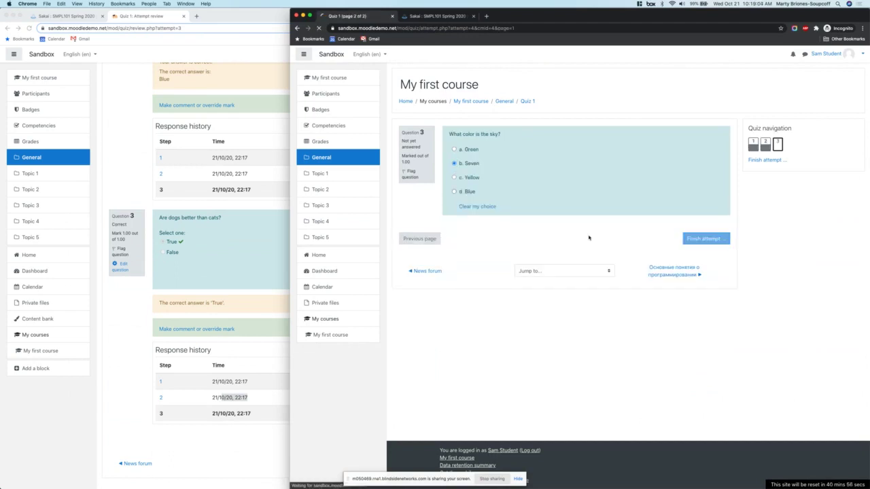
- Change the grass answer to False and the dogs answer to True, and submit the finished second attempt
click(461, 169)
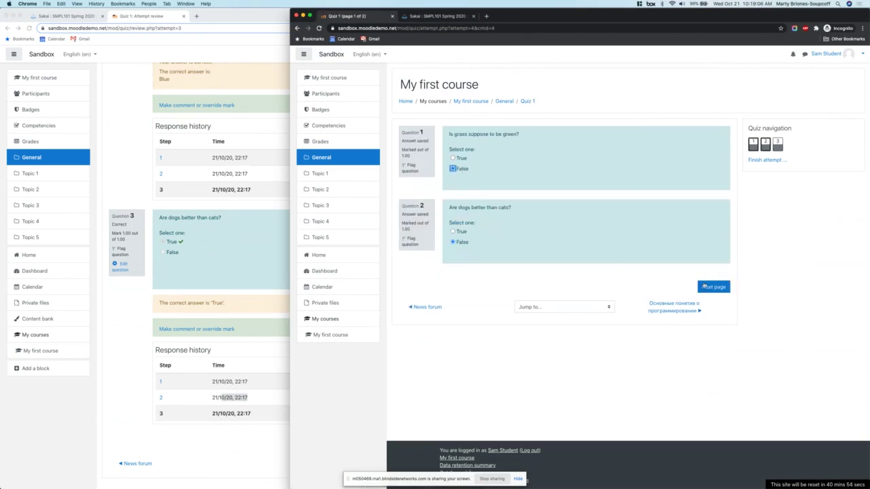
click(460, 232)
click(709, 288)
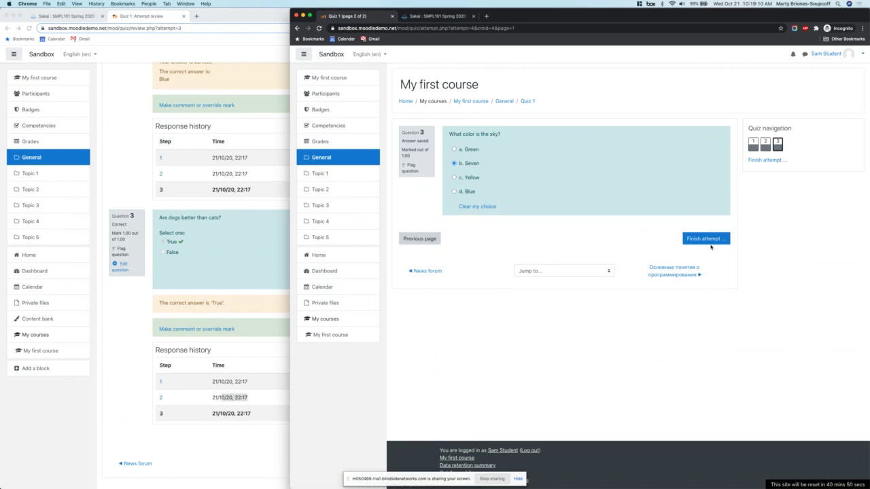
click(711, 241)
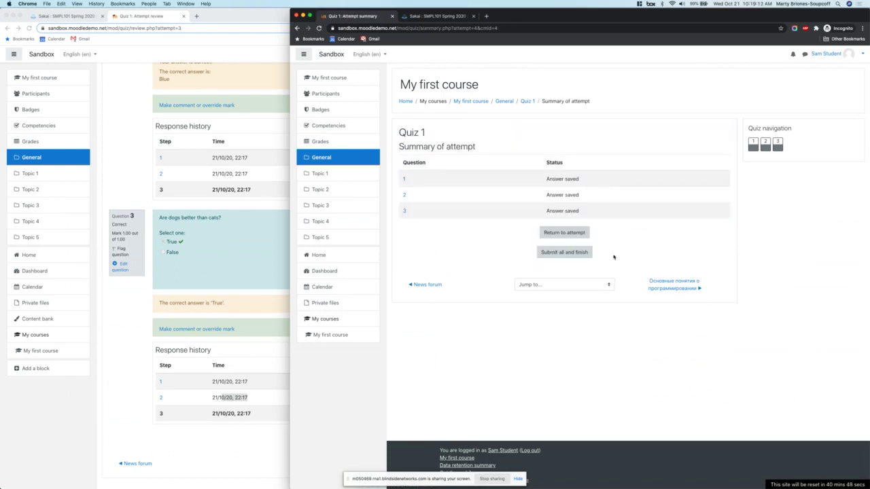
click(561, 252)
click(563, 312)
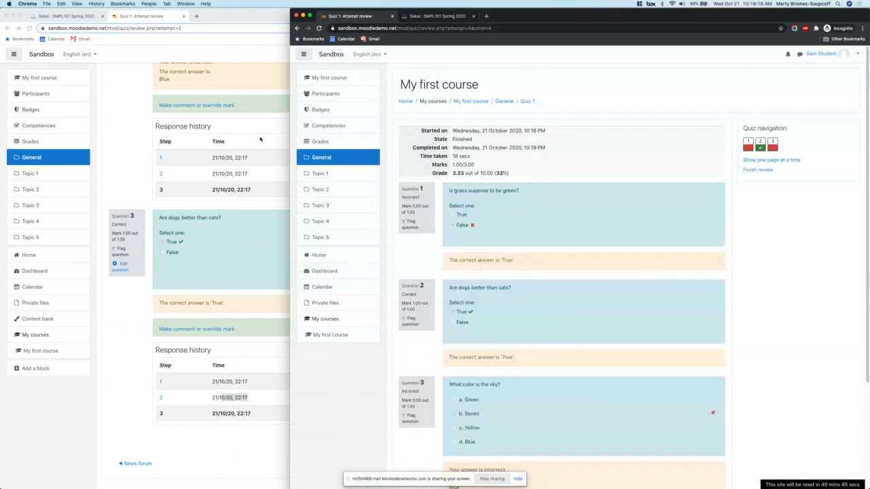
- Switch to the teacher's window and open the review of the student's second attempt from the Quiz 1 attempts report
click(261, 139)
scroll(359, 166, up, 10)
scroll(358, 166, down, 1)
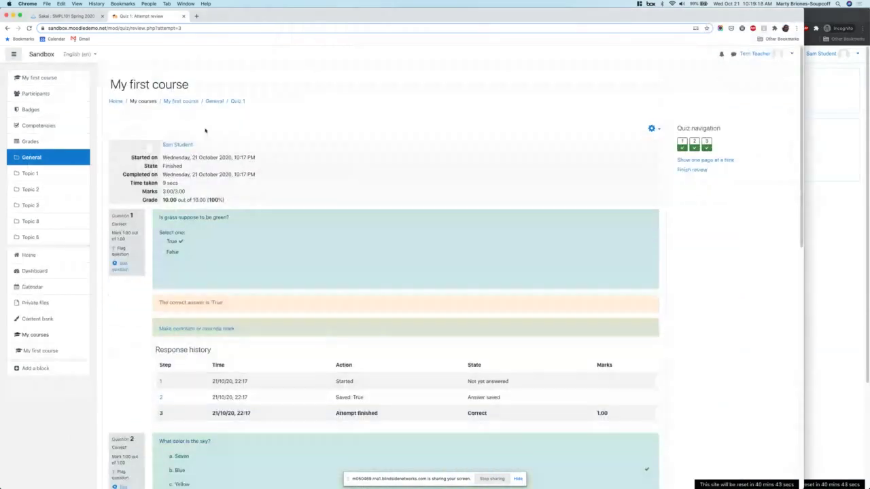
click(237, 101)
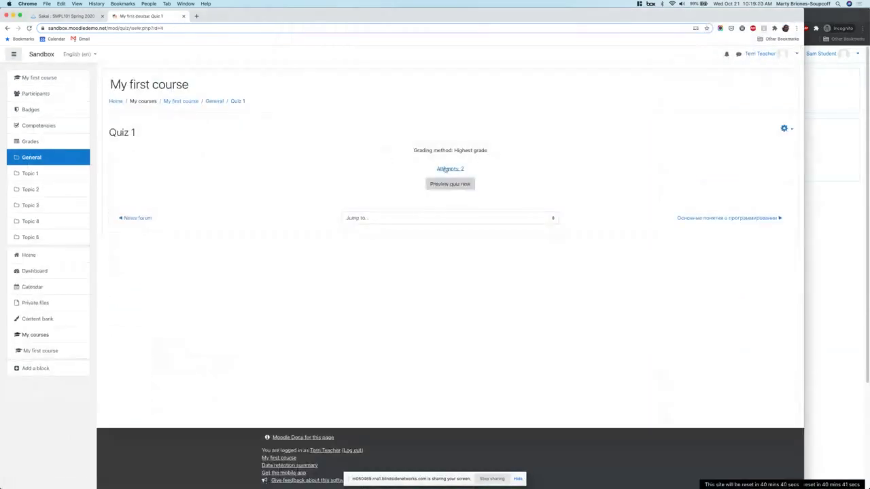
click(449, 170)
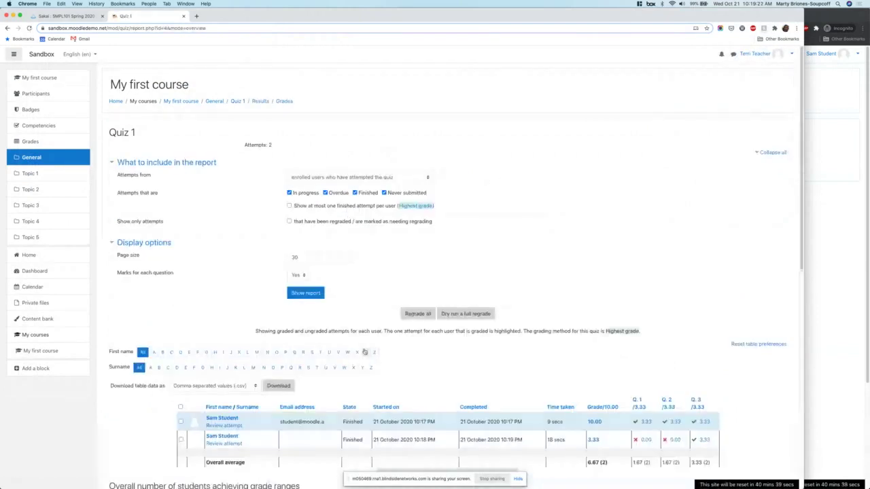
scroll(367, 349, down, 1)
scroll(367, 349, down, 1)
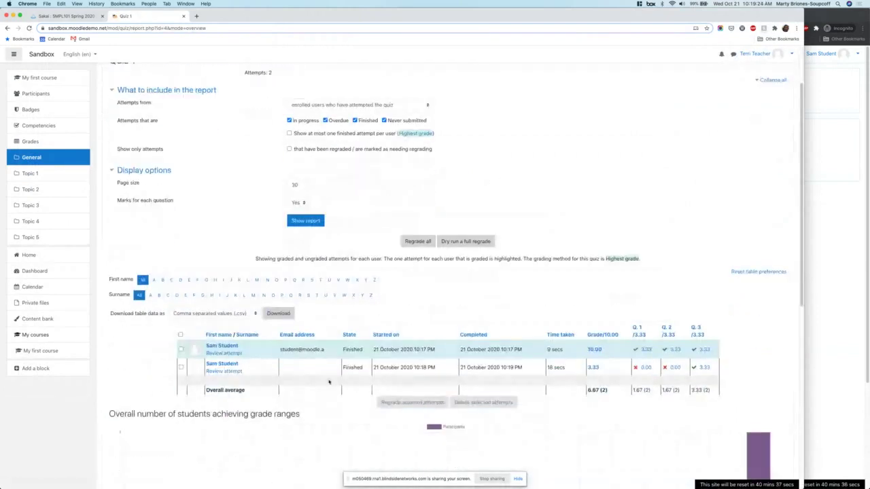
click(229, 372)
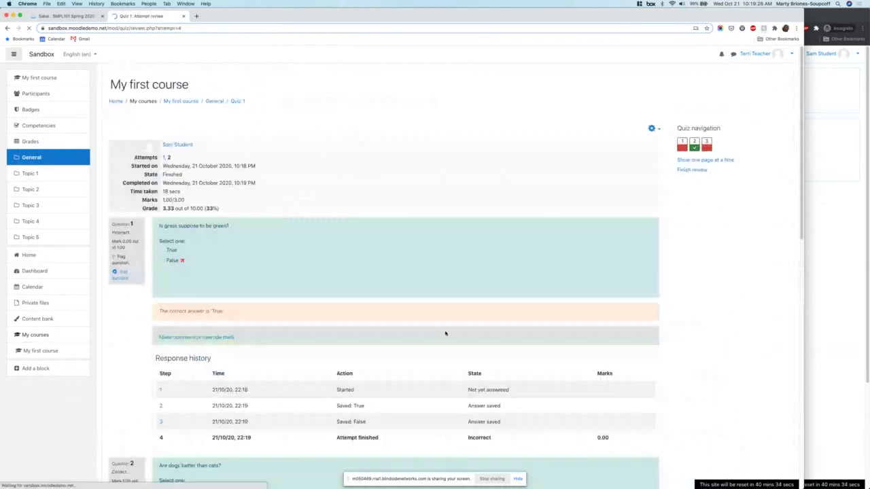
- Examine the response history of all three questions in the second attempt, including the changed answers and their saved times
scroll(446, 334, down, 1)
scroll(446, 334, down, 4)
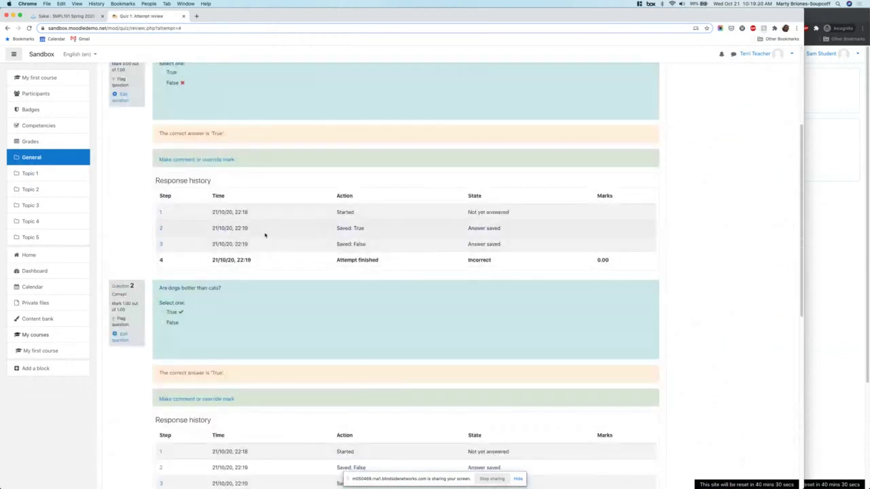
scroll(265, 235, down, 4)
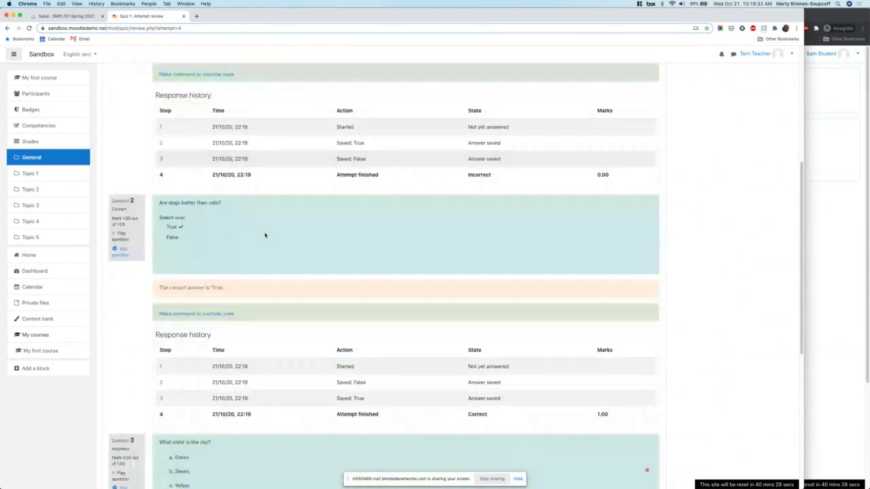
scroll(265, 235, down, 4)
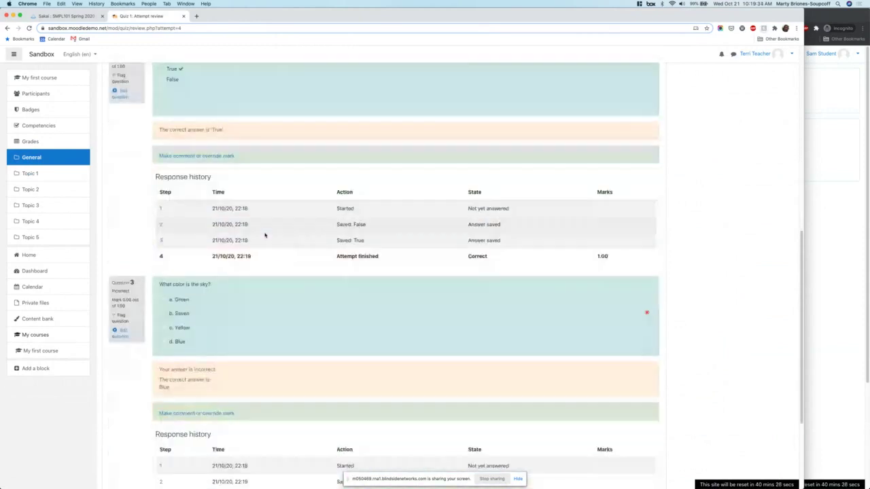
scroll(265, 236, down, 5)
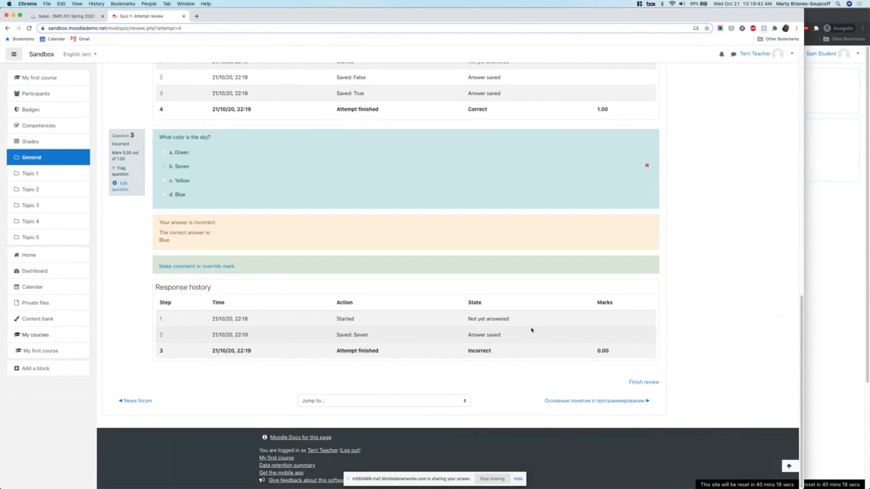
scroll(532, 329, up, 1)
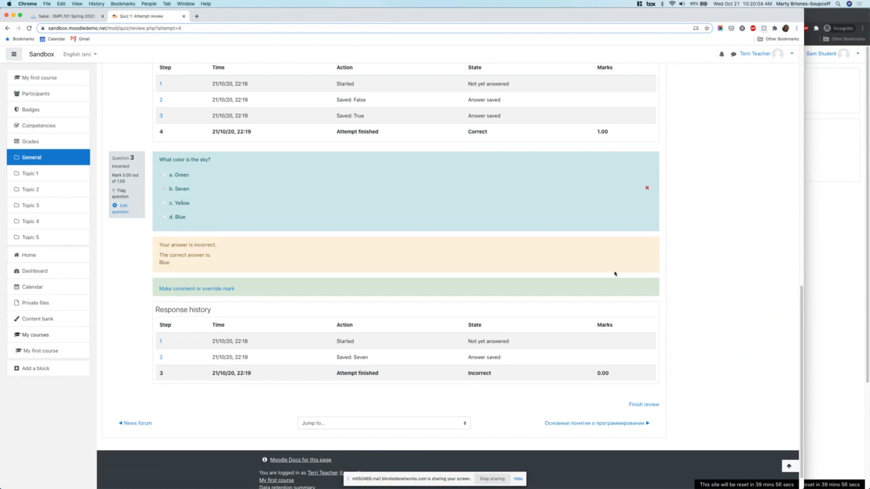
scroll(615, 274, up, 5)
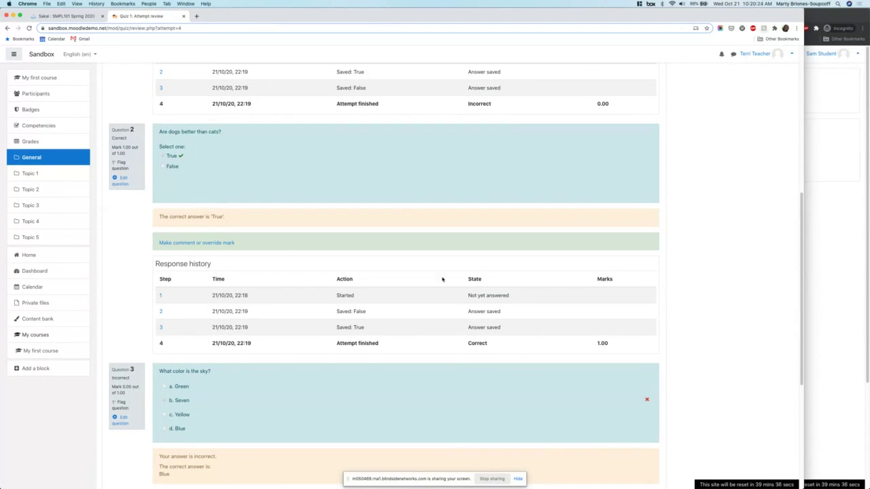
scroll(414, 222, up, 3)
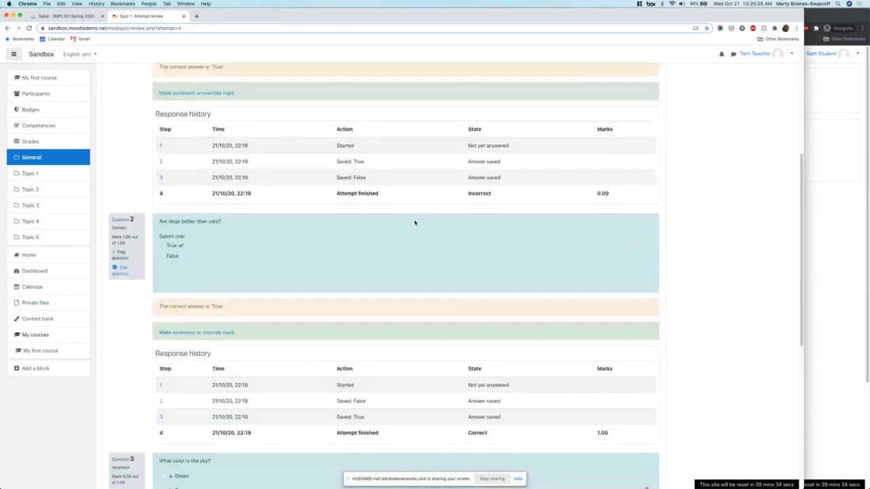
scroll(414, 222, up, 5)
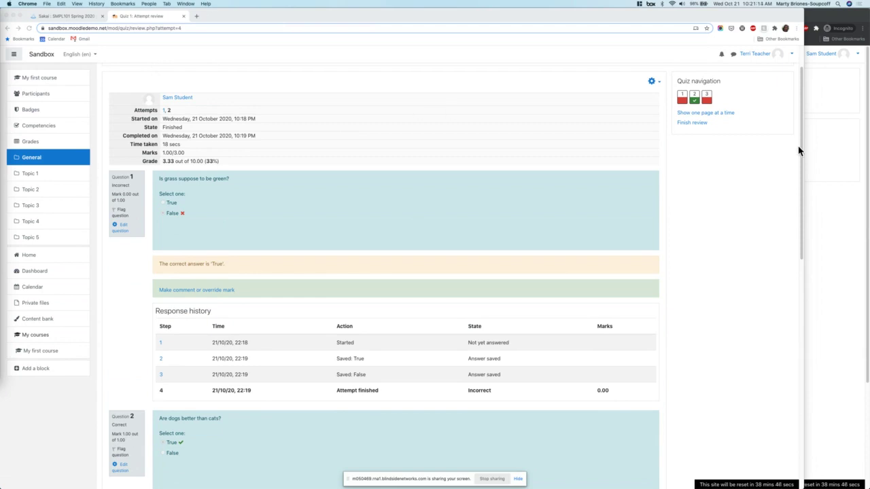
- Switch back to the student's window, return to Quiz 1 and start a third attempt
click(829, 168)
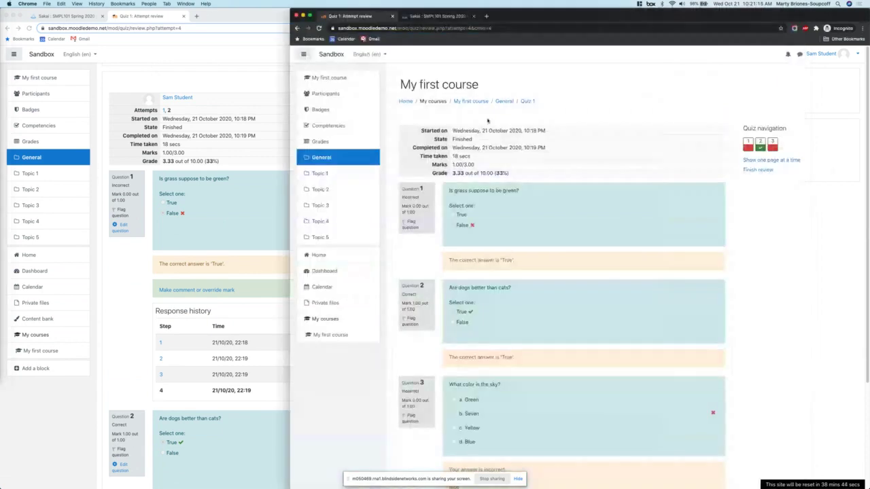
click(527, 101)
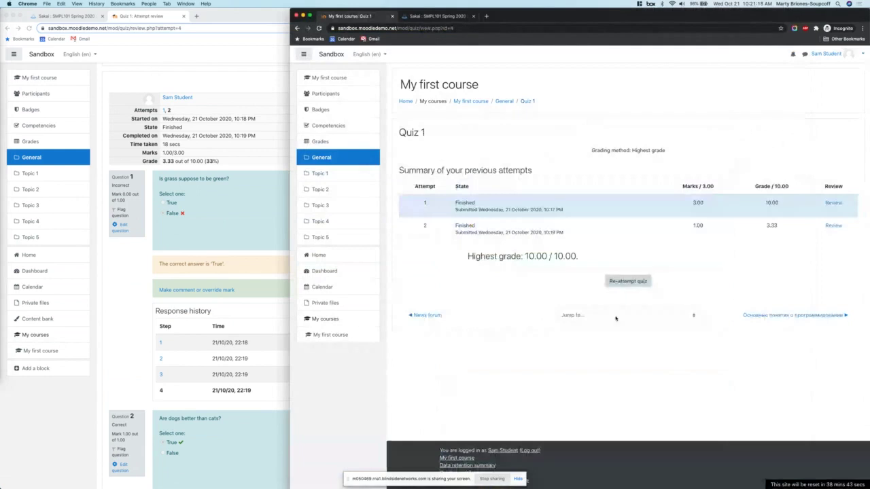
click(639, 280)
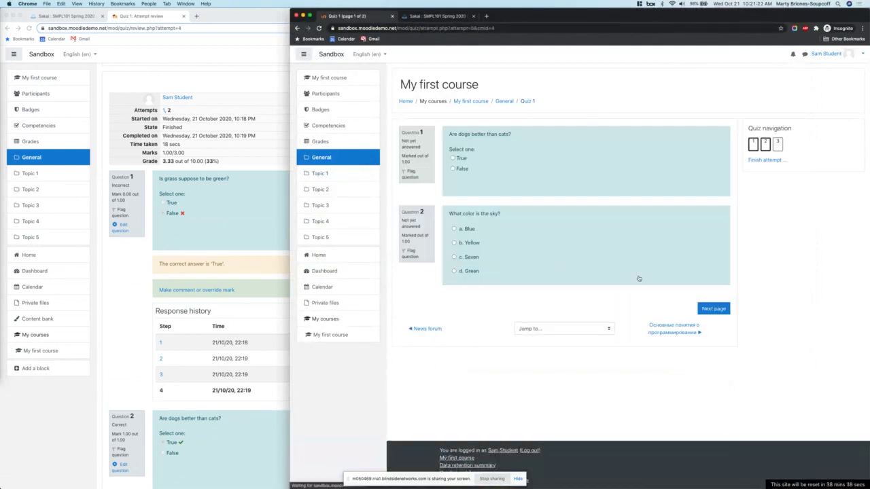
- Answer True for dogs and Yellow for the sky color, and try to leave the attempt for the course page without saving
click(452, 158)
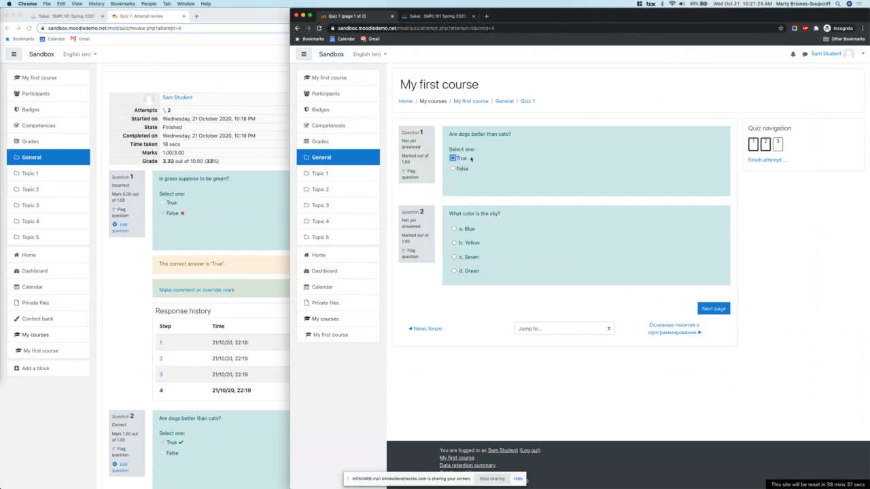
click(467, 245)
click(471, 101)
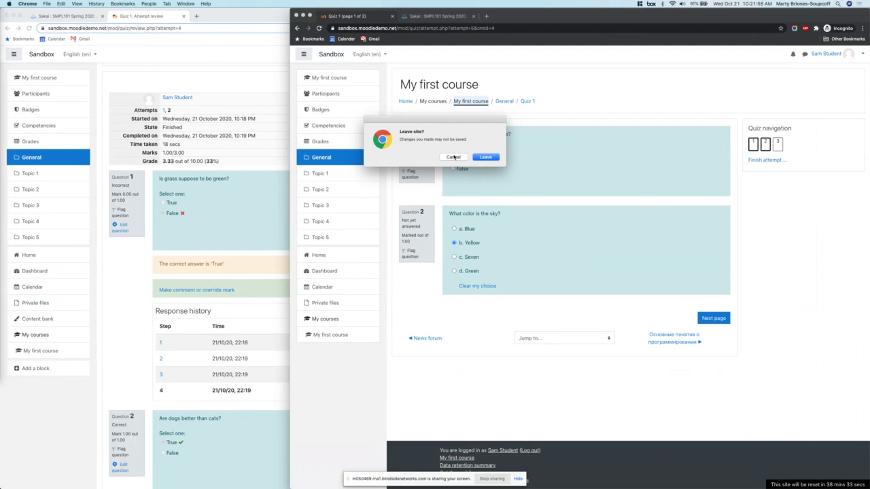
click(454, 157)
- Switch to the teacher's window and start a new assignment in My first course named fgjghj with the description fghkfhjk
click(206, 110)
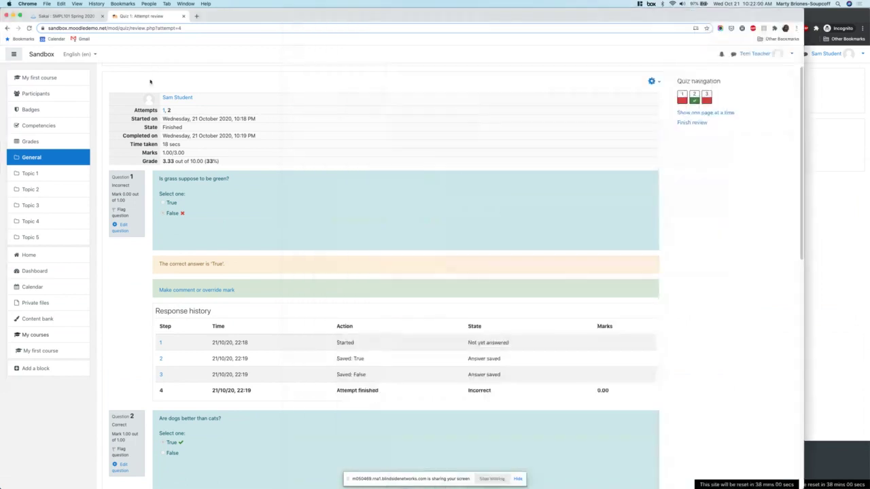
scroll(192, 105, up, 2)
click(193, 104)
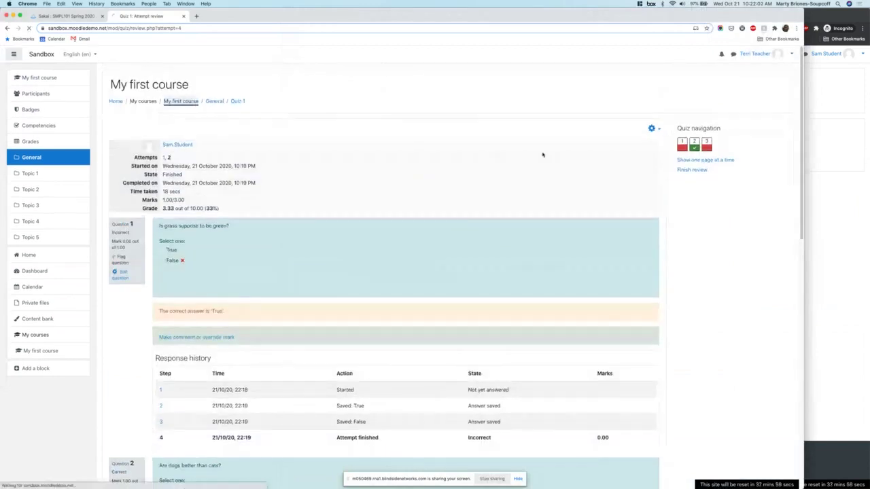
click(630, 182)
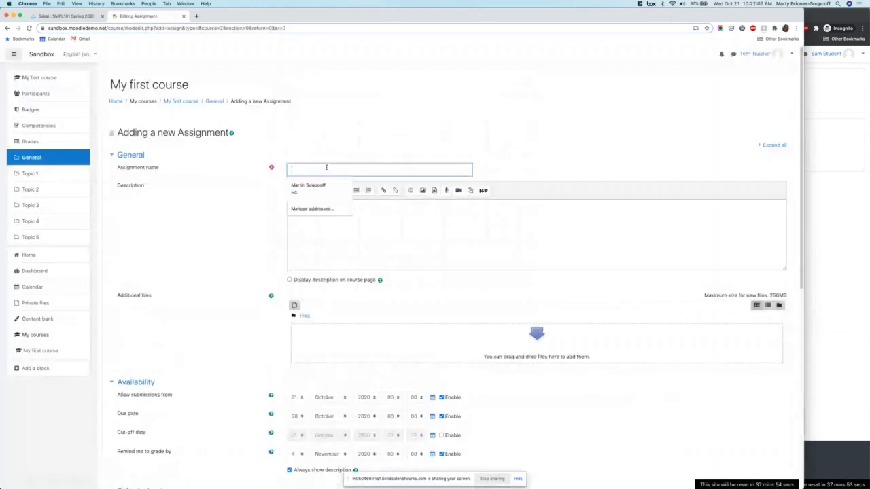
click(327, 170)
text(tes)
click(420, 245)
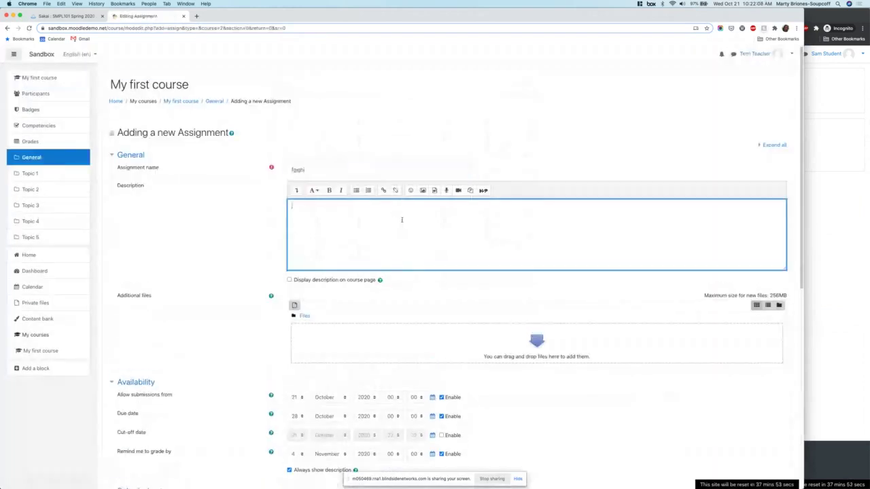
text(fghkfhjk)
- Try to leave the unsaved assignment form for the course page, stay on the form, and cancel the new assignment
click(188, 103)
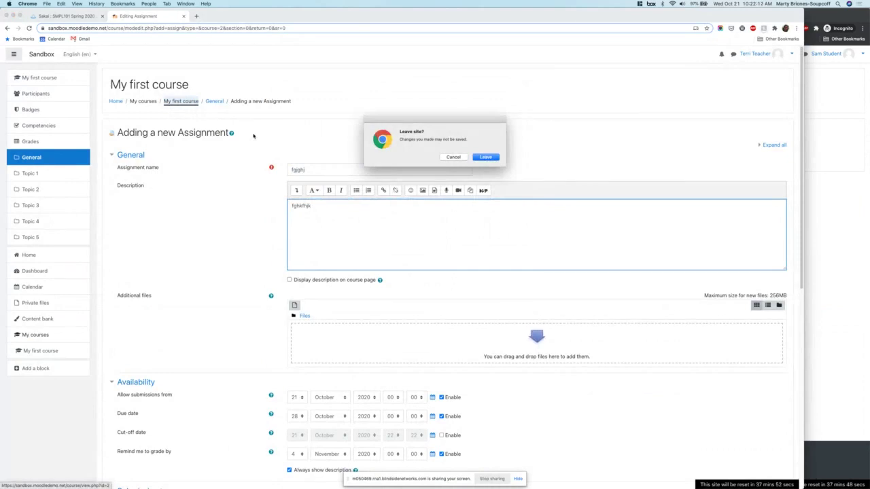
click(449, 157)
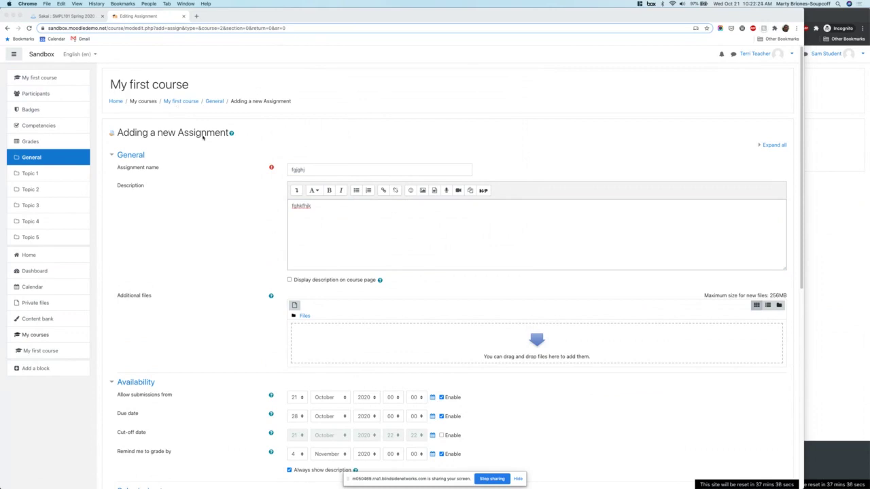
scroll(543, 389, down, 3)
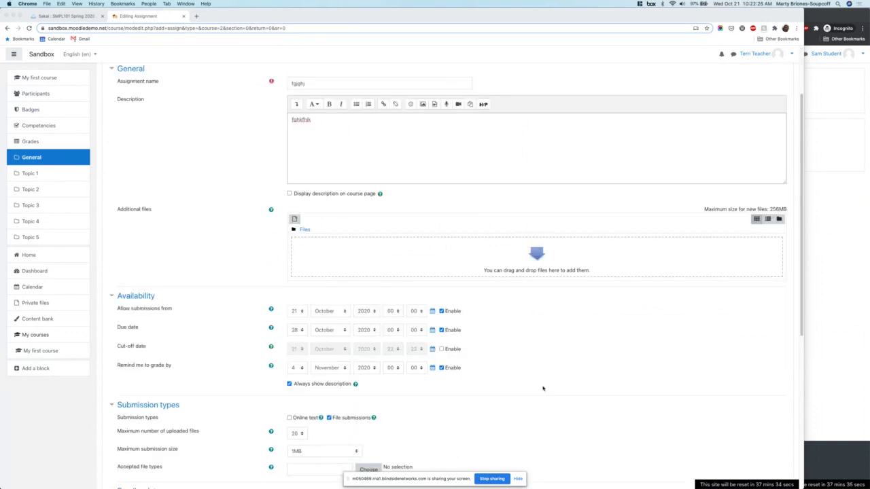
scroll(543, 389, down, 10)
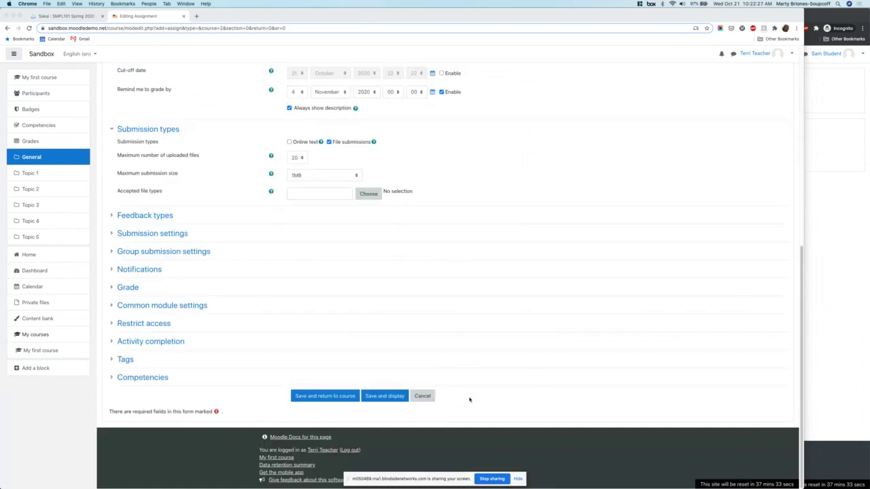
click(422, 396)
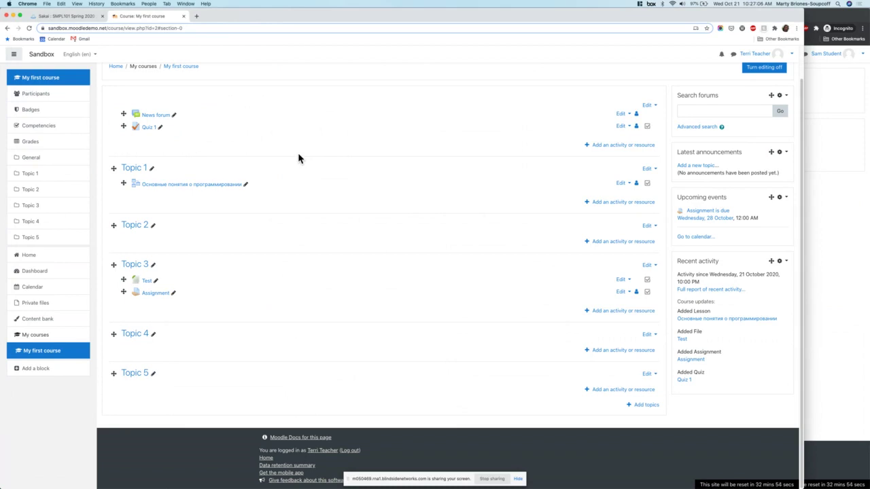
- Open the logs for Quiz 1 and examine the recorded student and teacher events
click(149, 127)
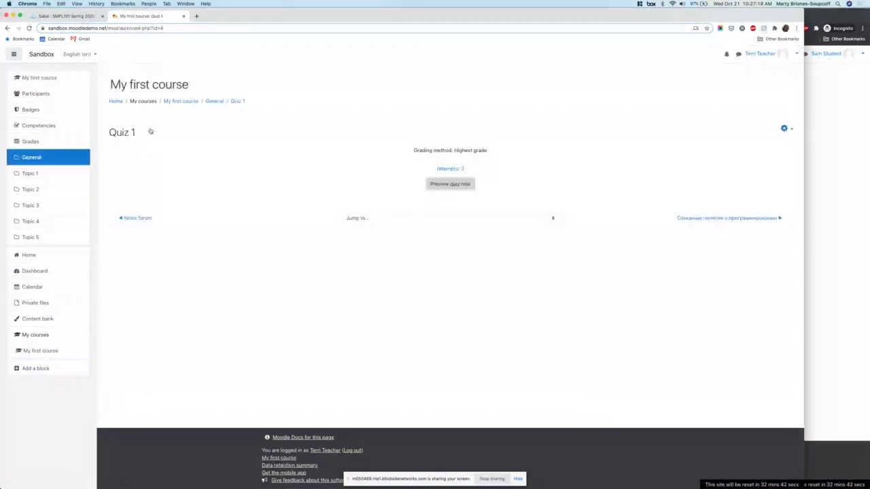
click(784, 129)
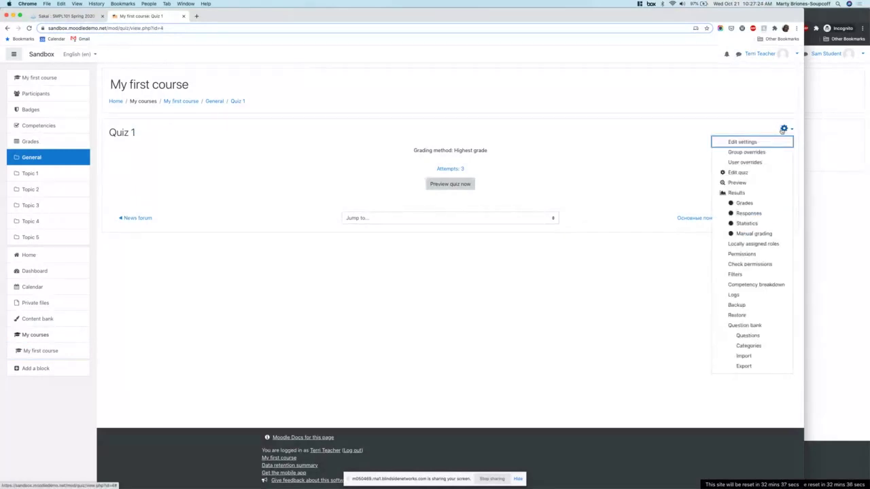
click(734, 295)
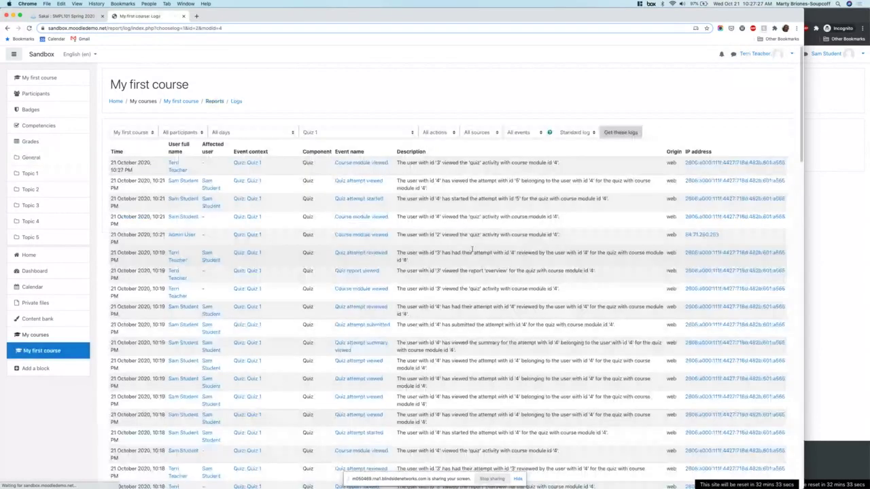
scroll(508, 253, down, 1)
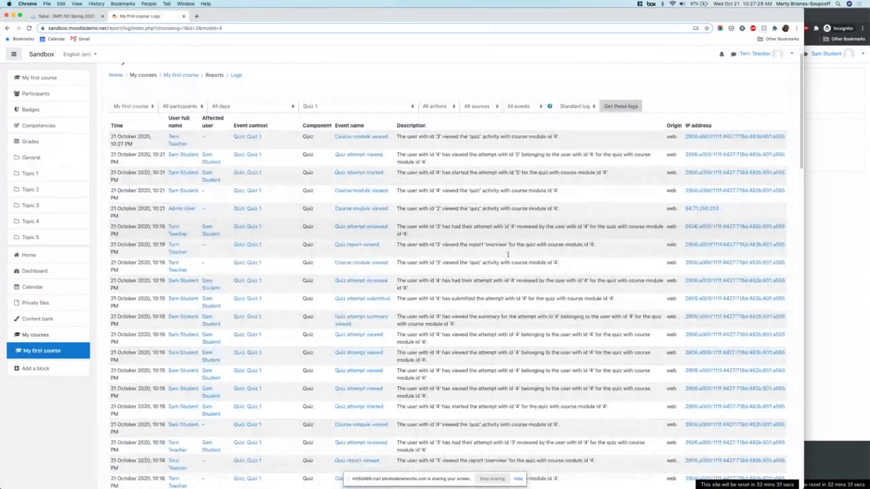
scroll(508, 255, down, 1)
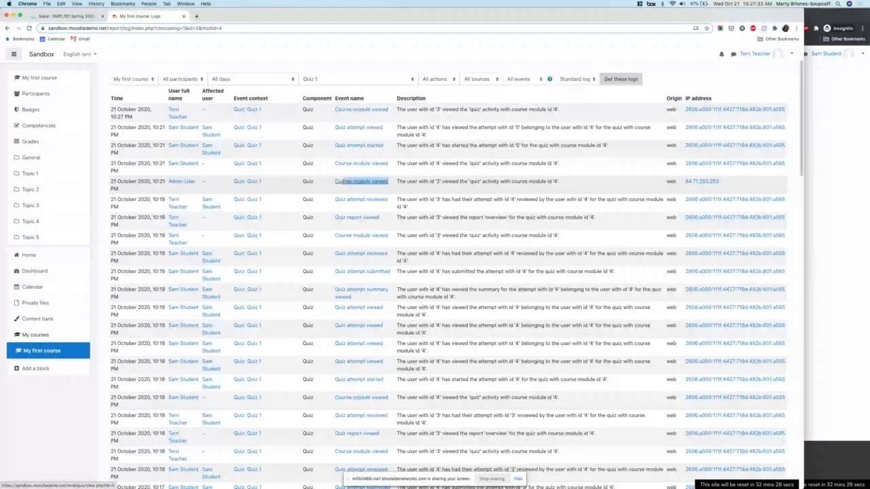
drag(343, 182, 335, 182)
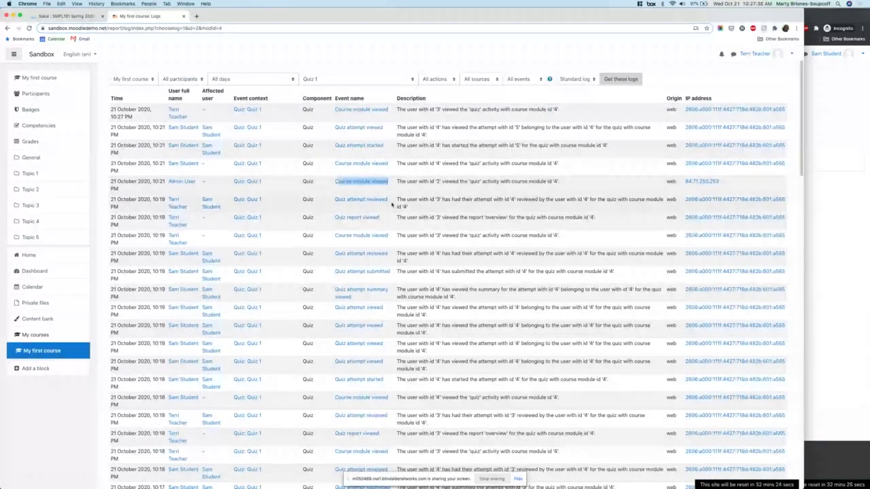
click(272, 212)
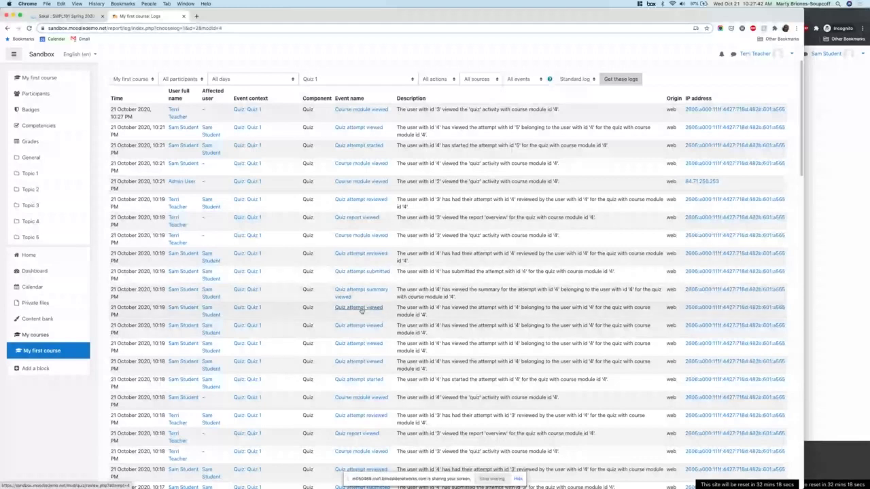
scroll(361, 309, down, 5)
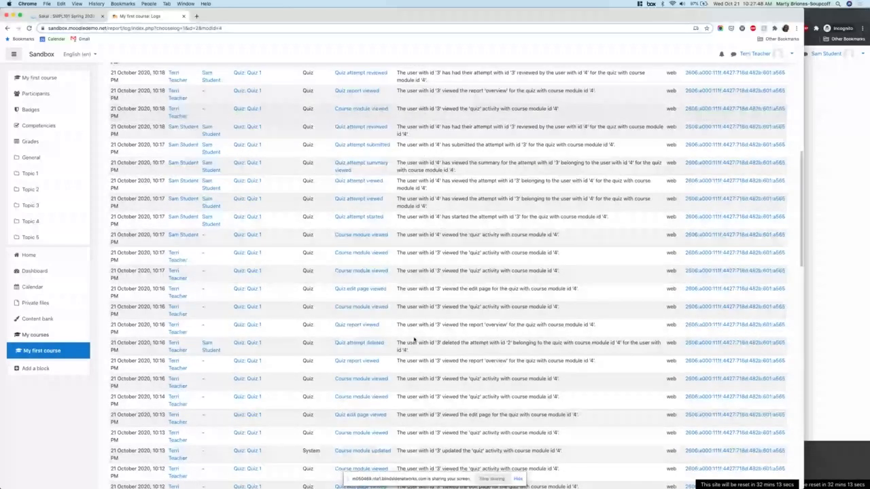
scroll(414, 340, up, 6)
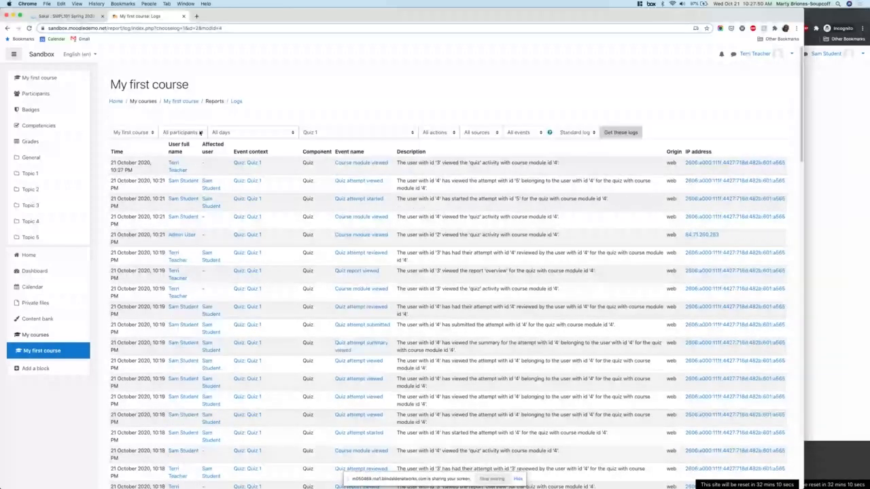
- Review the log filter options and get the Quiz 1 logs for the student only, with all days, actions and events
click(200, 132)
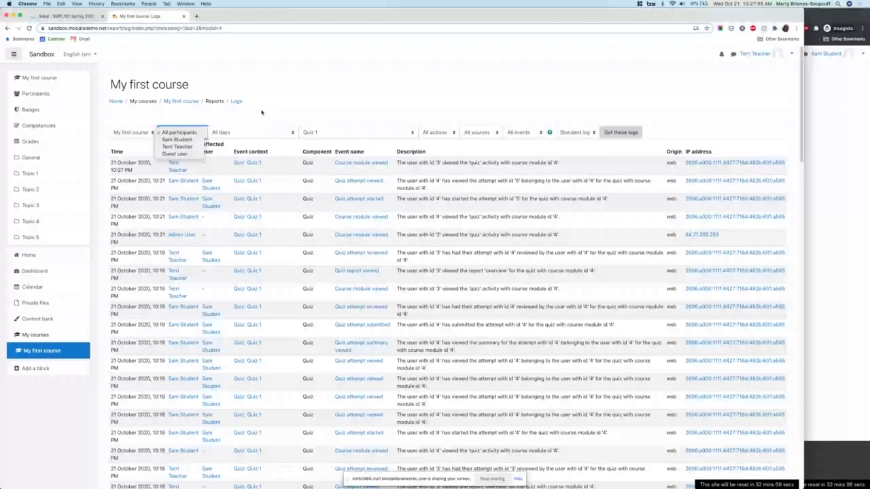
click(344, 134)
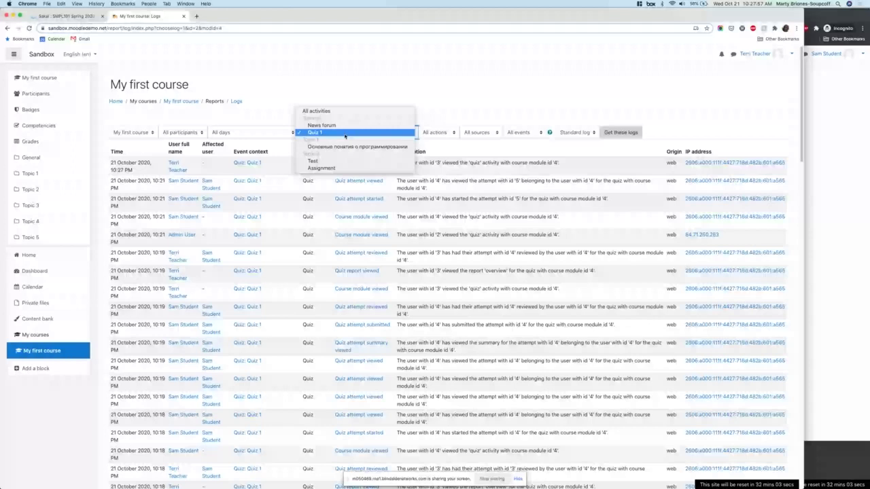
click(345, 133)
click(181, 132)
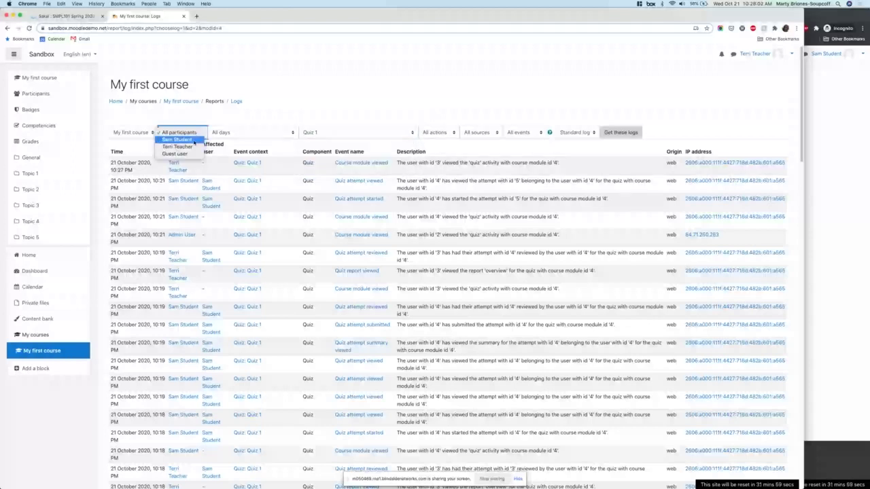
click(438, 132)
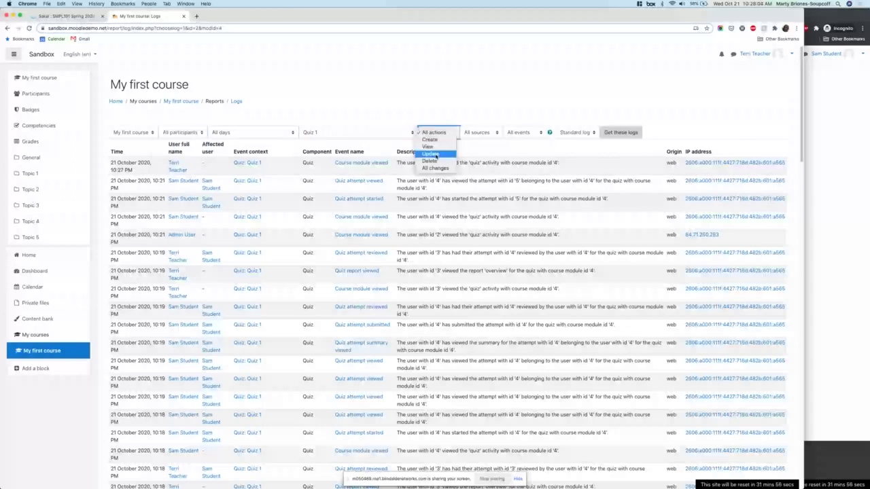
click(523, 133)
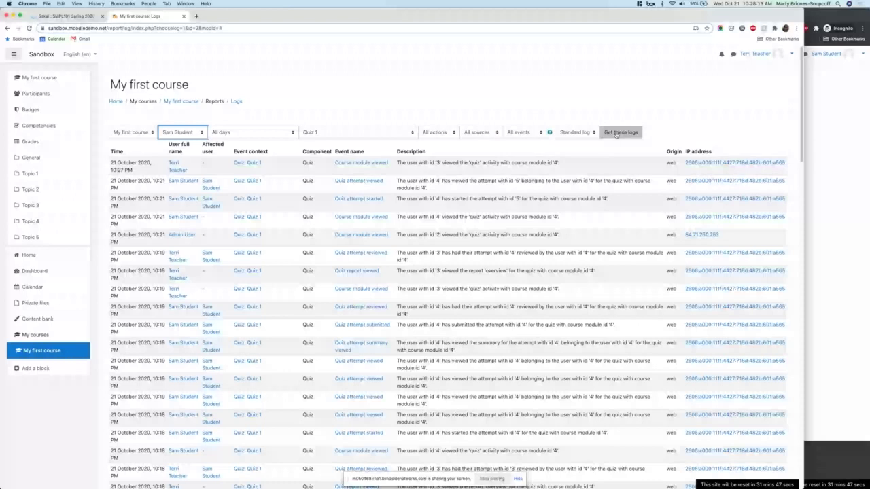
click(616, 134)
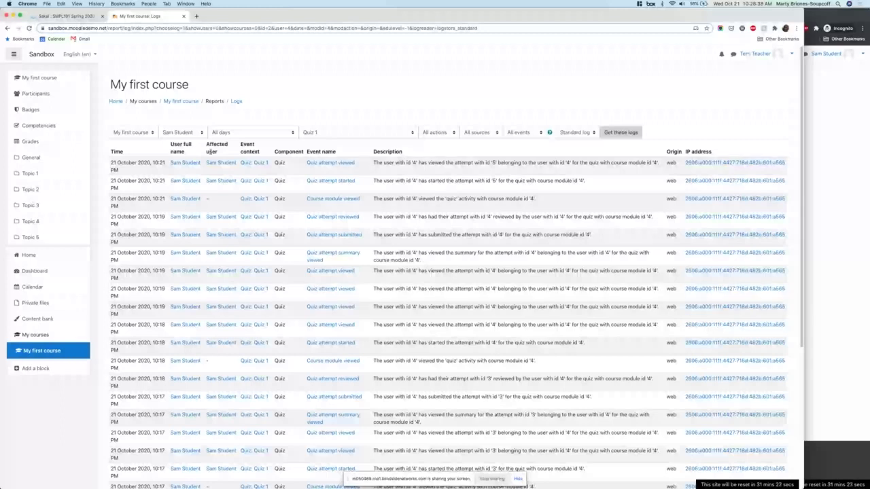
- Get the student's logs for the Test activity and return to the My first course page
click(317, 133)
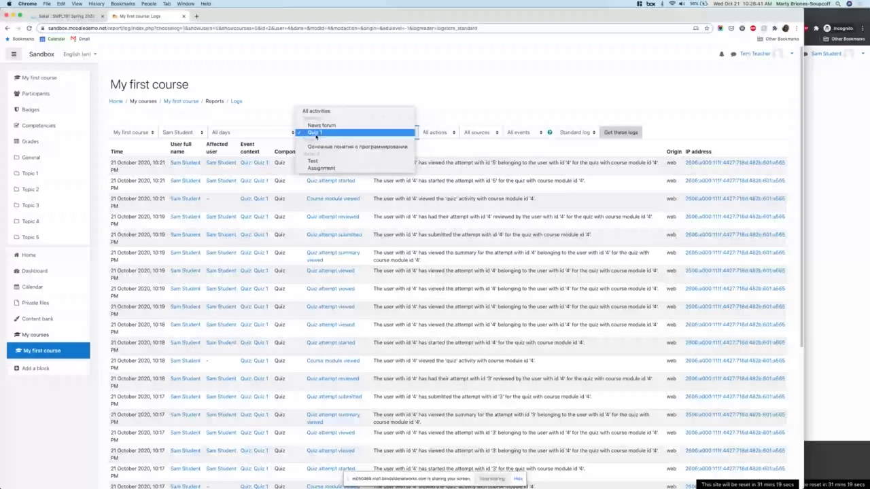
click(344, 162)
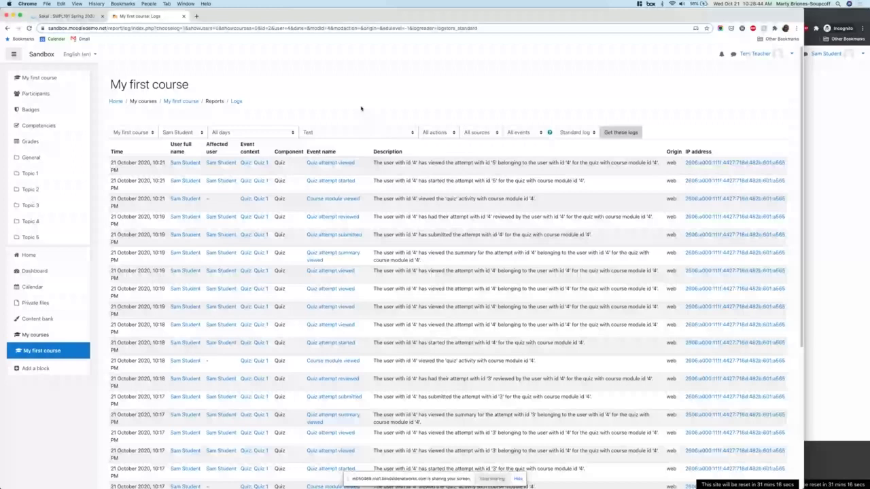
click(616, 134)
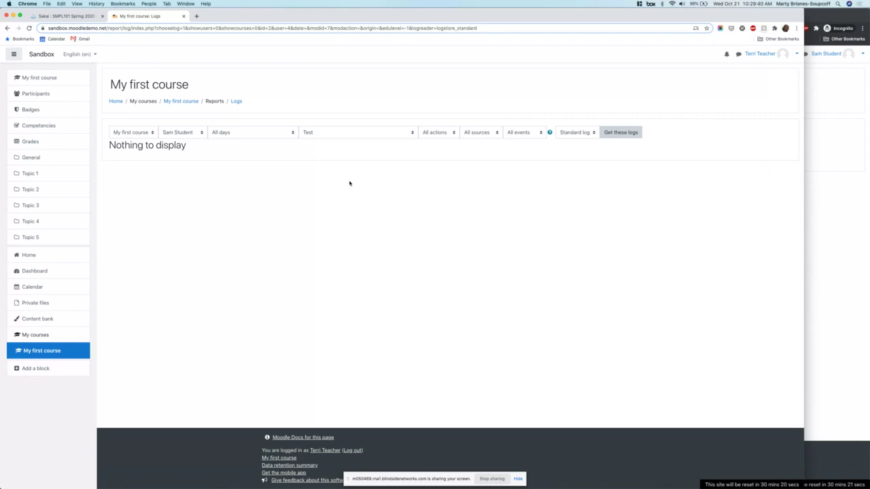
click(181, 102)
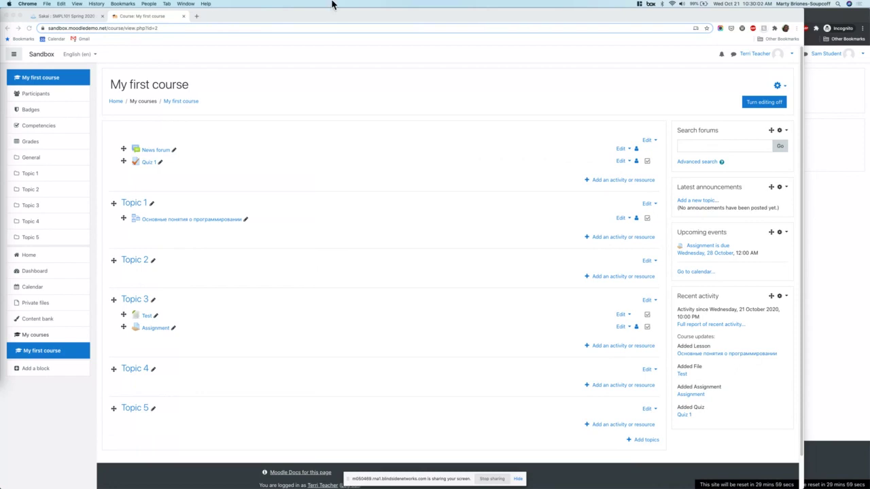
- Switch to Sakai, open the site's Resources and view the actions available for the SMPL101 Spring 2020 Resources folder
click(79, 16)
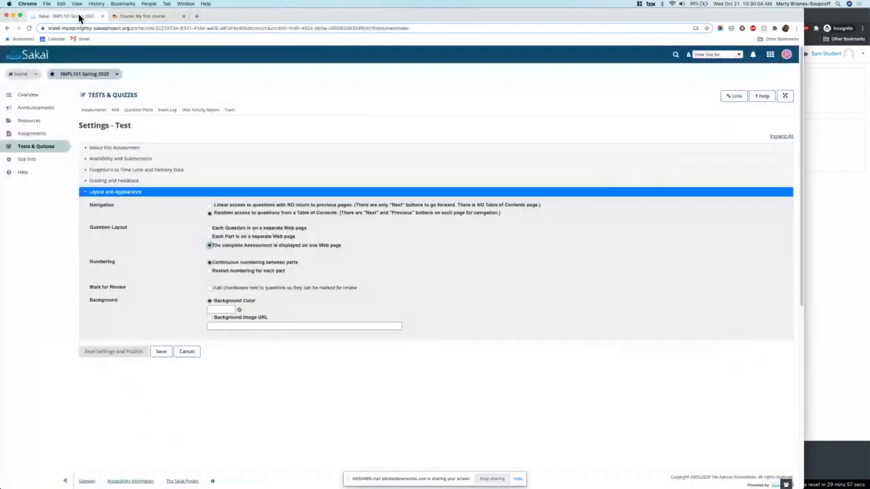
click(34, 121)
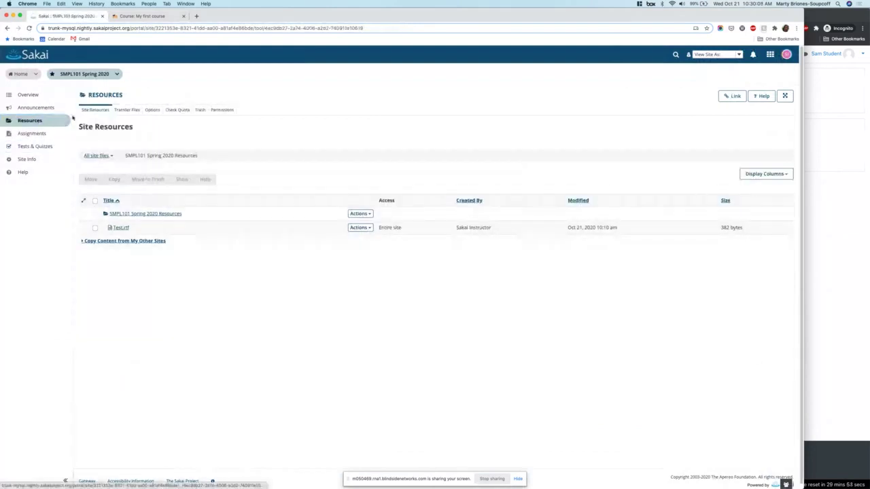
click(358, 214)
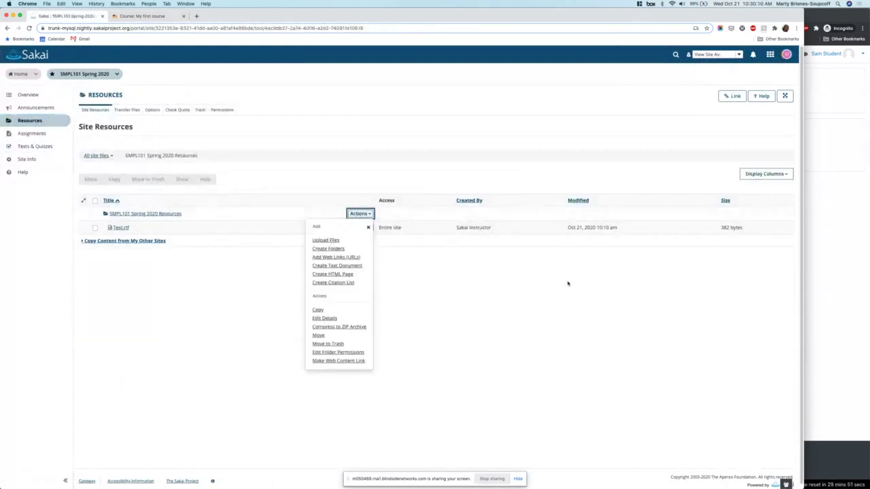
click(607, 289)
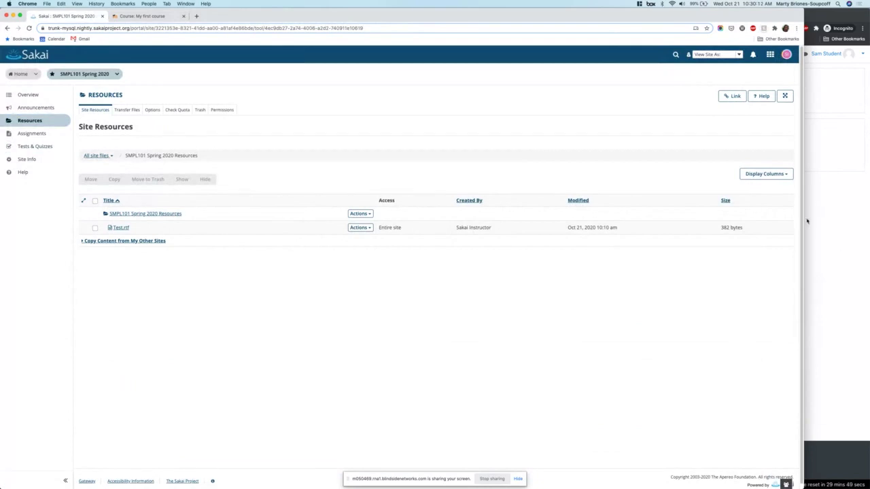
- Minimize the student's window, try to drop Test.rtf from the desktop onto Sakai's Site Resources, and restore the window
click(829, 175)
click(306, 17)
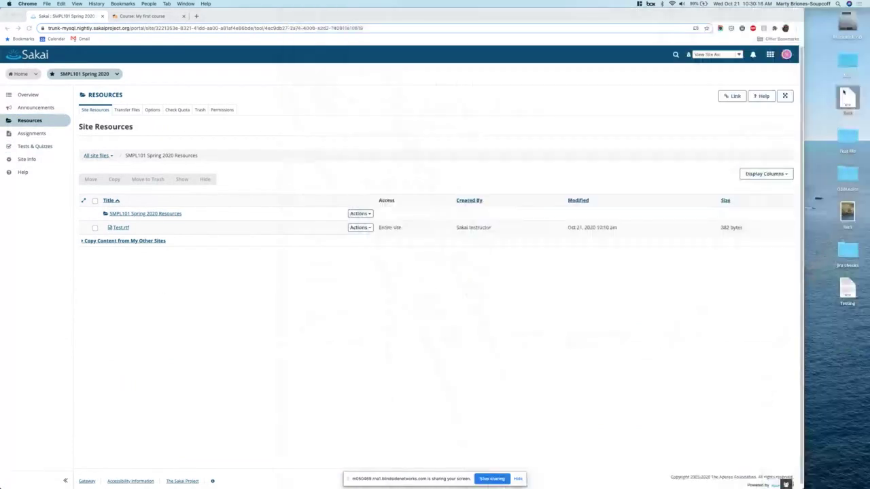
drag(853, 104, 484, 229)
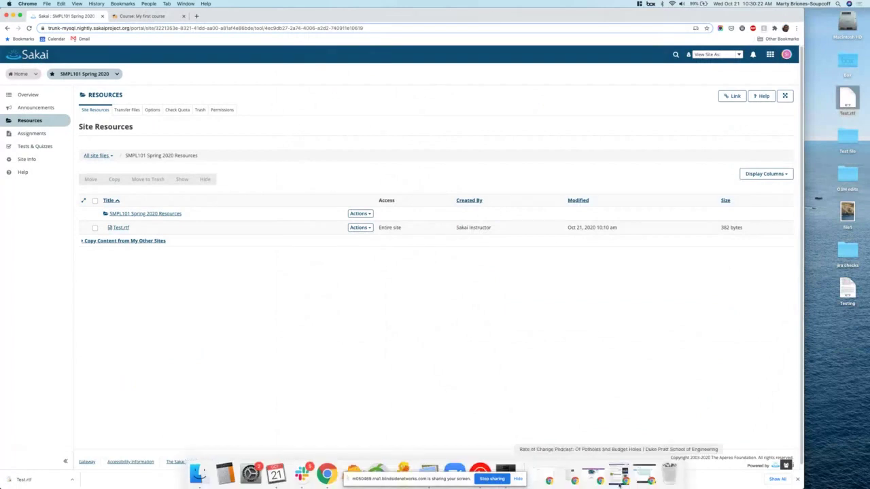
click(619, 482)
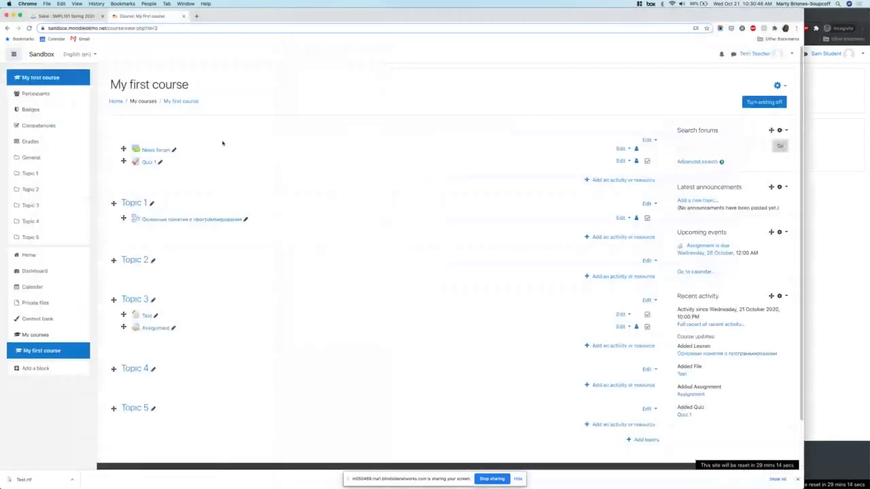
- Switch back to Moodle and review the response history of the student's second Quiz 1 attempt
click(146, 15)
click(148, 162)
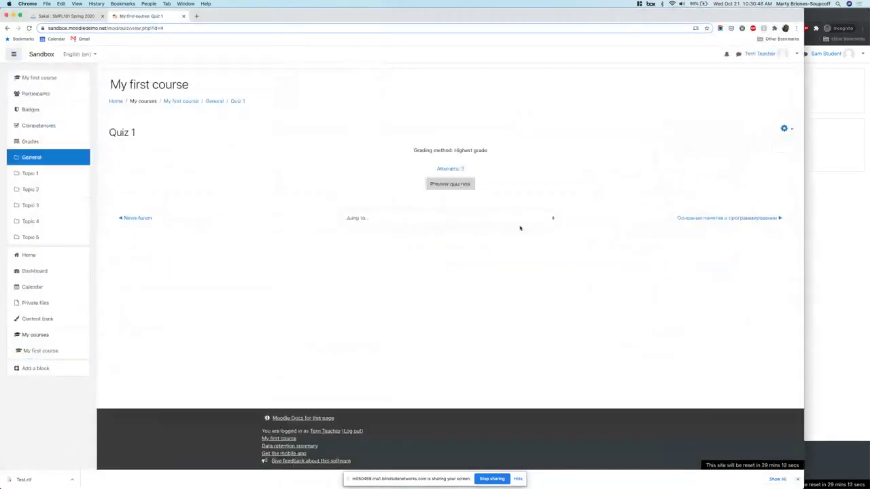
click(450, 169)
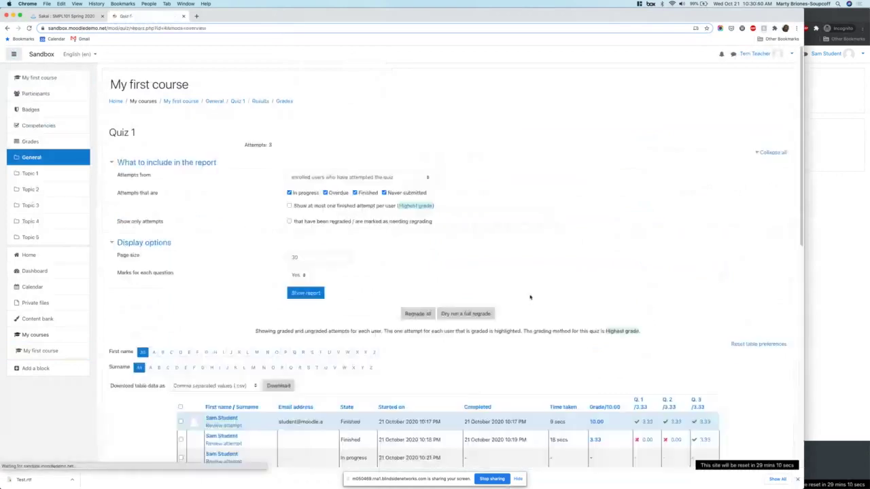
scroll(290, 448, down, 1)
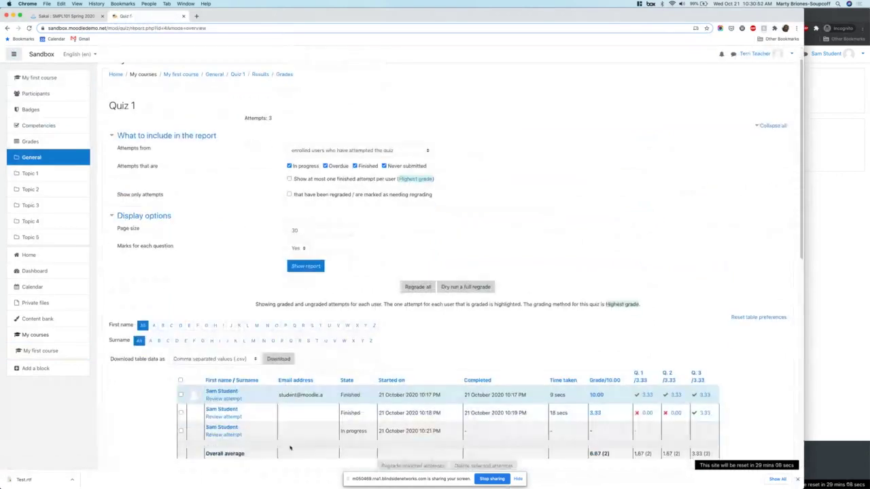
click(224, 417)
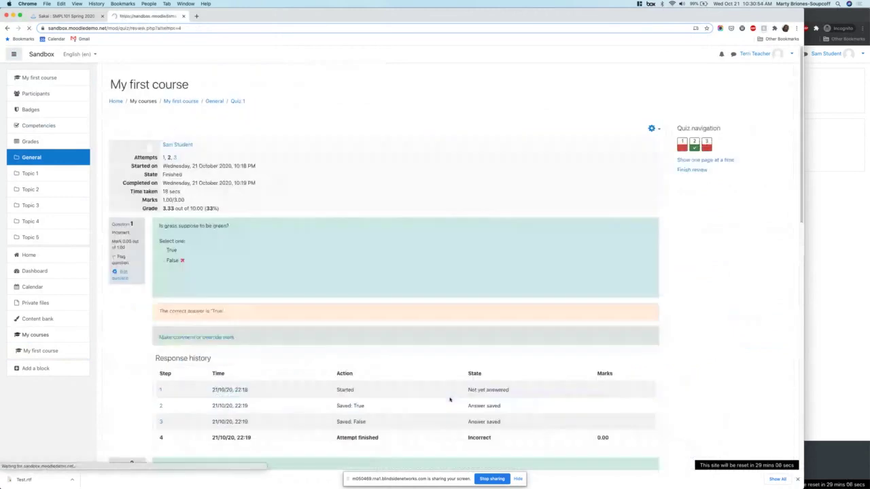
scroll(449, 399, down, 1)
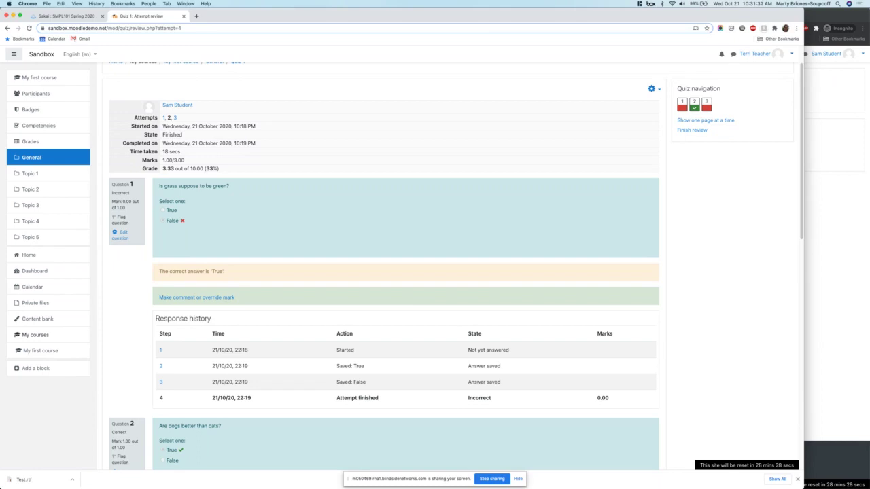
- Switch to Sakai, start a new assignment in the SMPL101 Spring 2020 site and review the options on its form
click(59, 15)
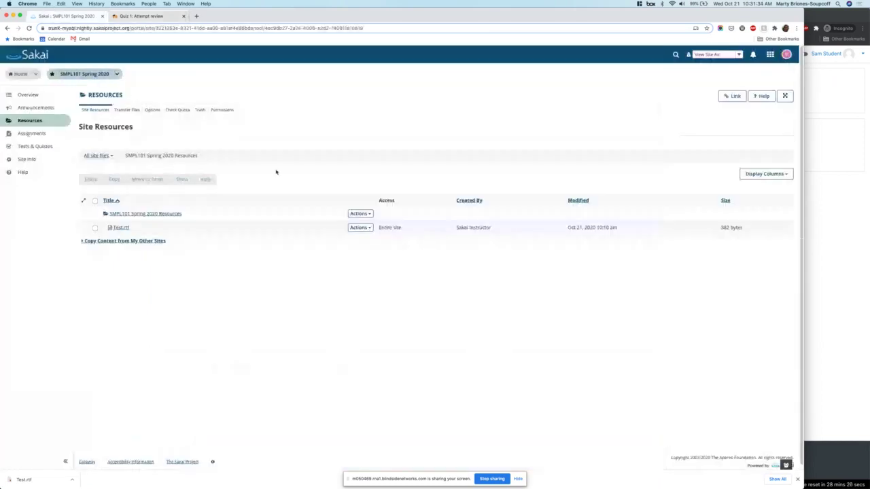
click(47, 134)
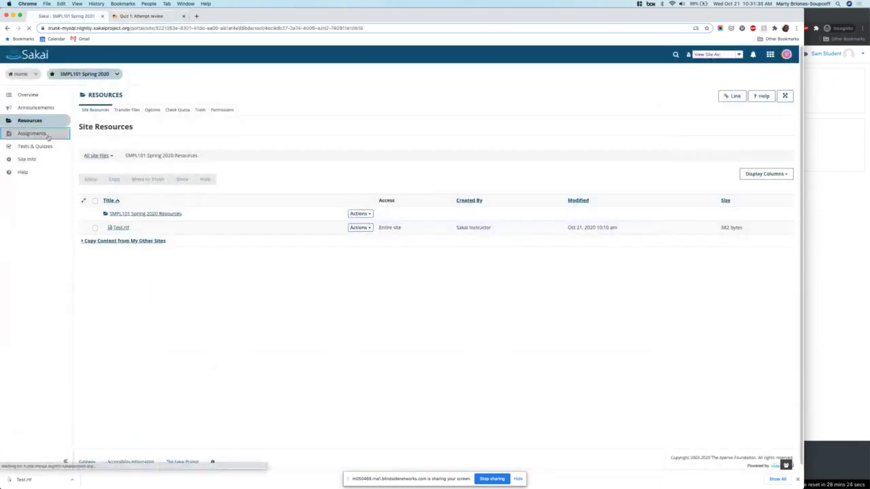
click(114, 110)
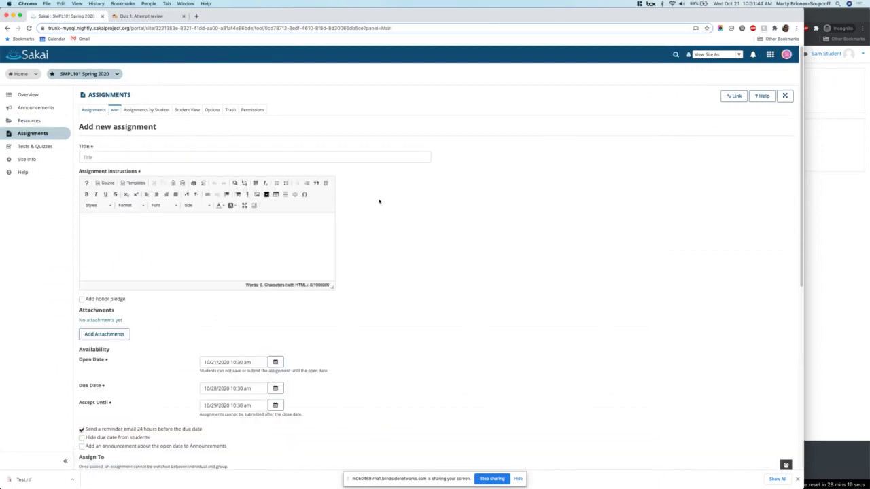
scroll(422, 329, down, 1)
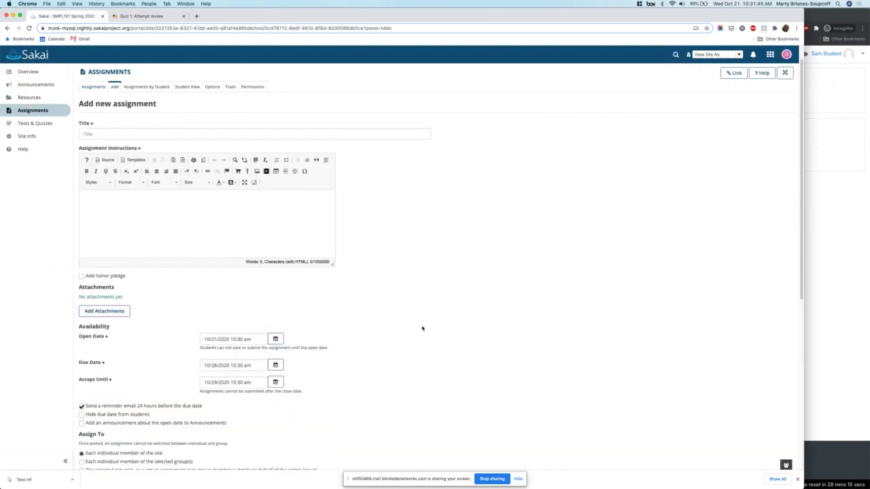
scroll(295, 193, down, 10)
scroll(294, 193, up, 10)
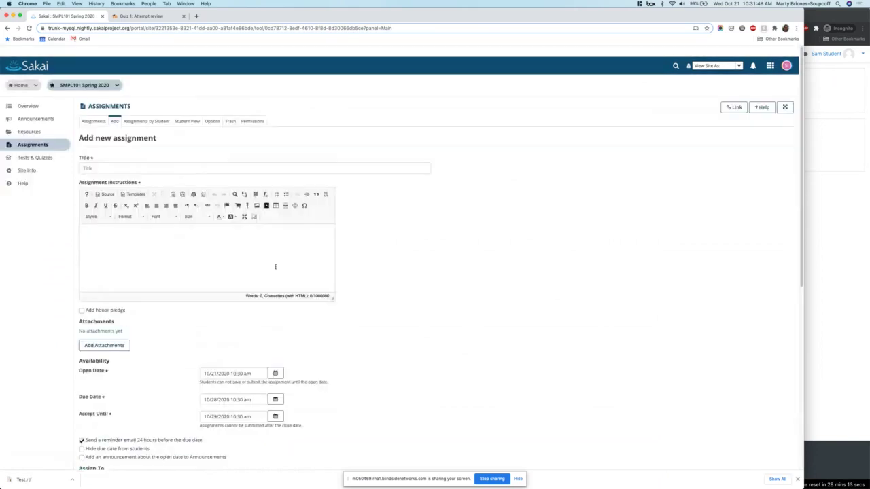
- Open the settings of the draft assessment Test in Tests & Quizzes, view individual sections and expand them all
click(35, 146)
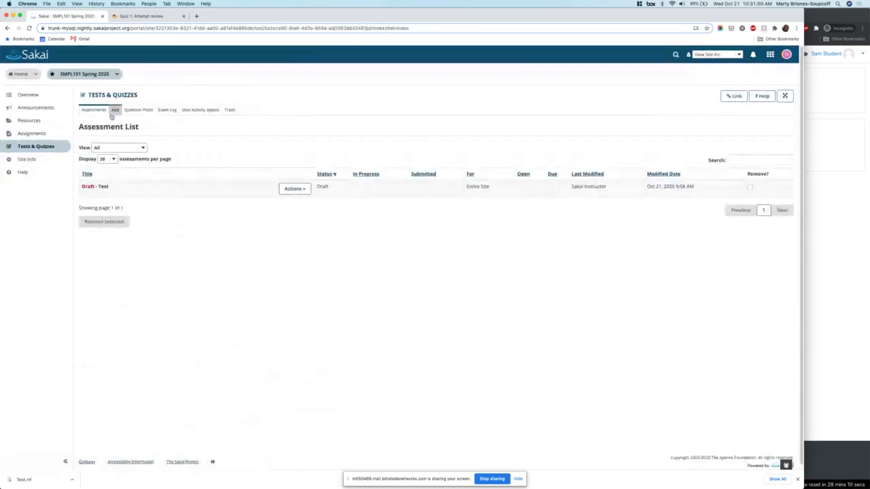
click(293, 188)
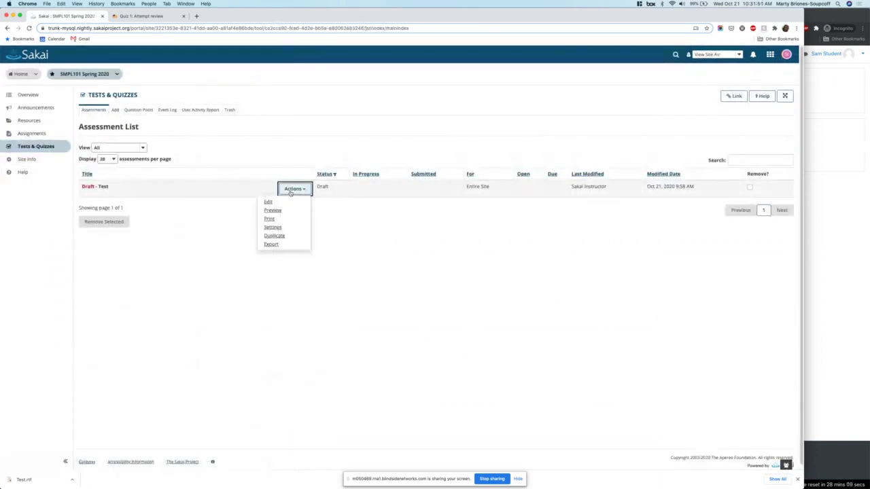
click(273, 227)
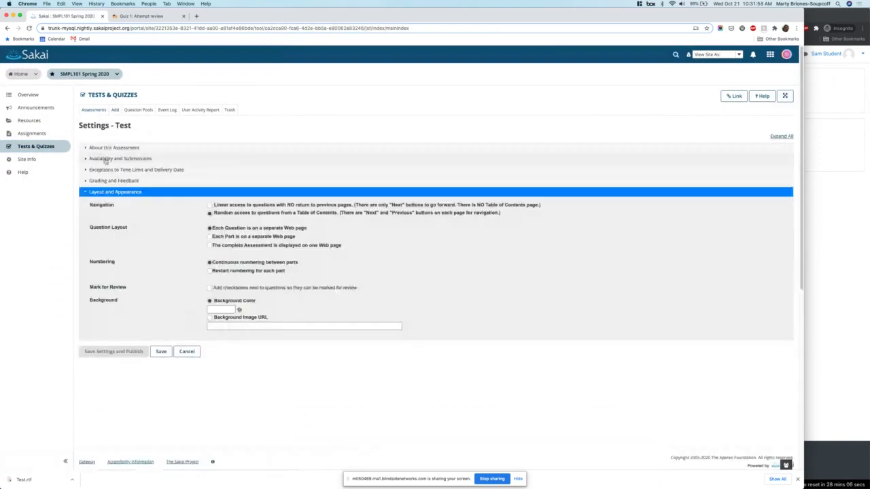
click(136, 149)
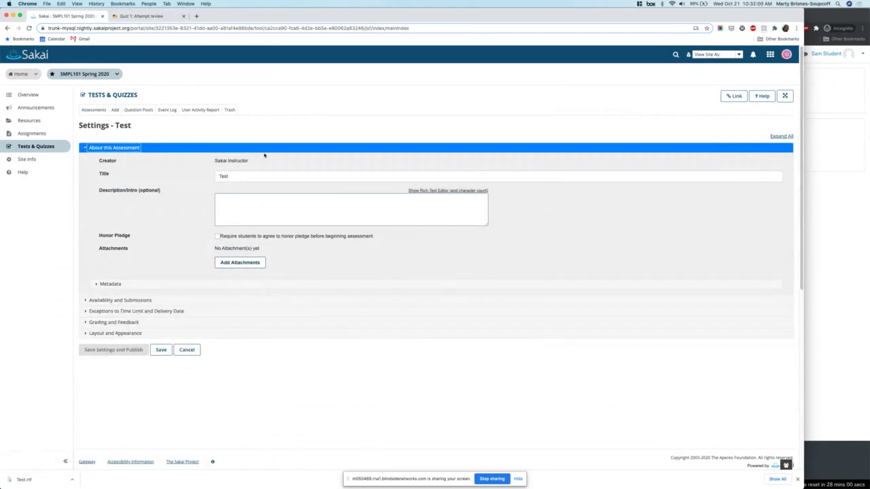
click(116, 312)
click(127, 304)
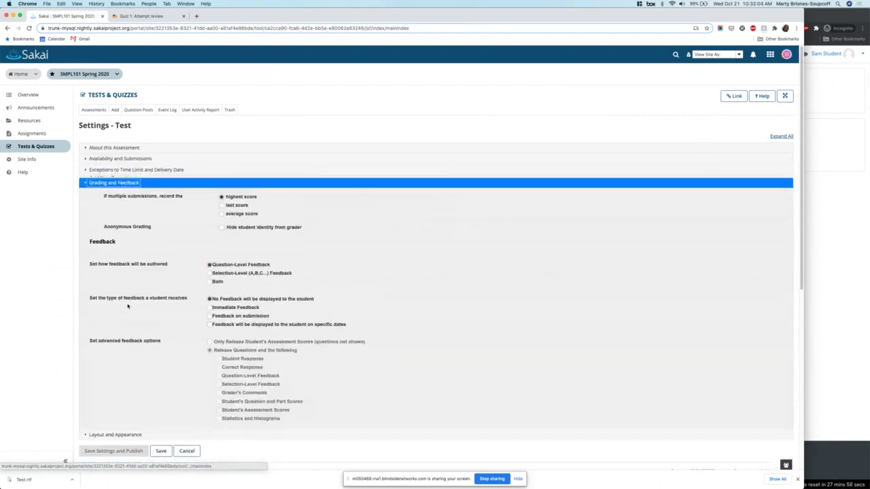
click(782, 136)
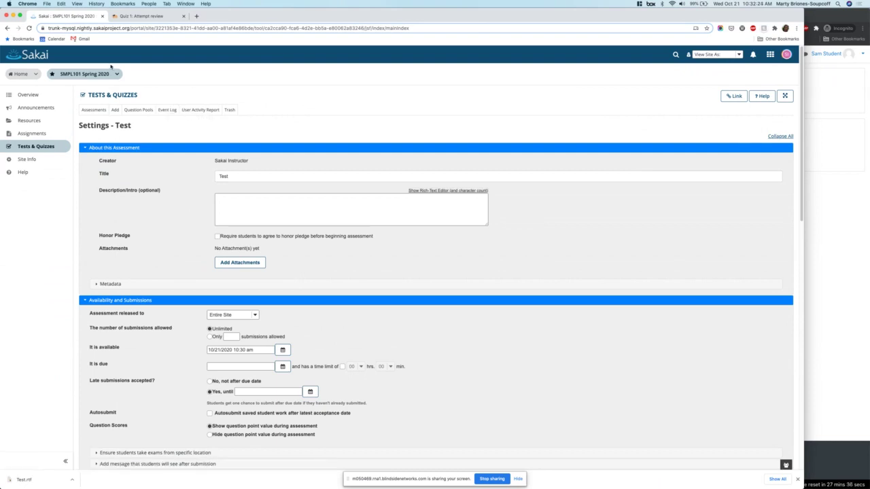
- Switch back to Moodle and view the student attempts in the Quiz 1 grades report
click(140, 16)
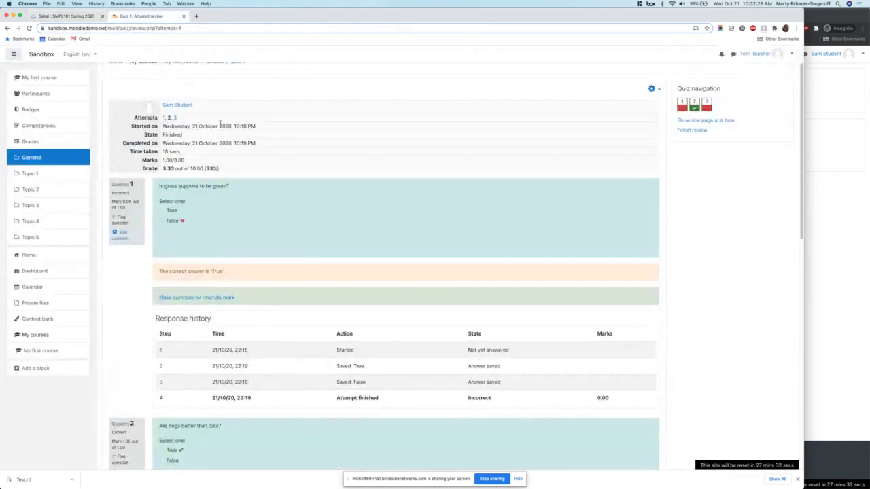
scroll(220, 125, up, 2)
click(237, 100)
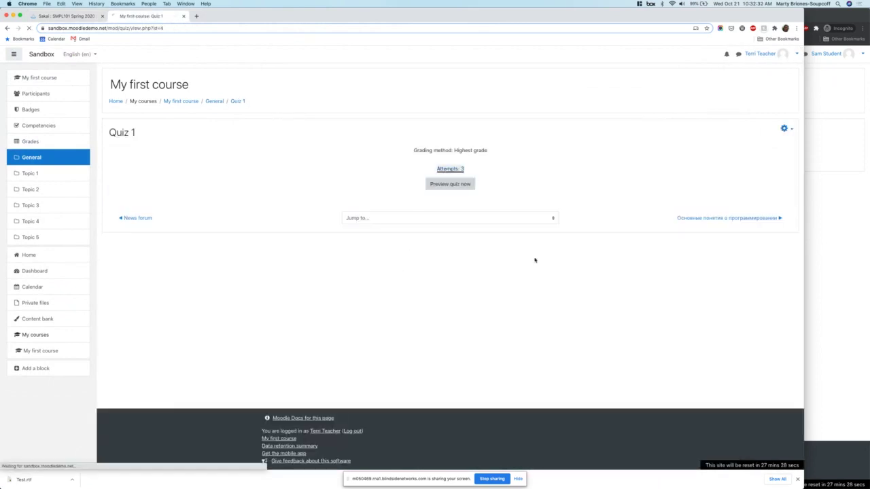
scroll(536, 426, down, 2)
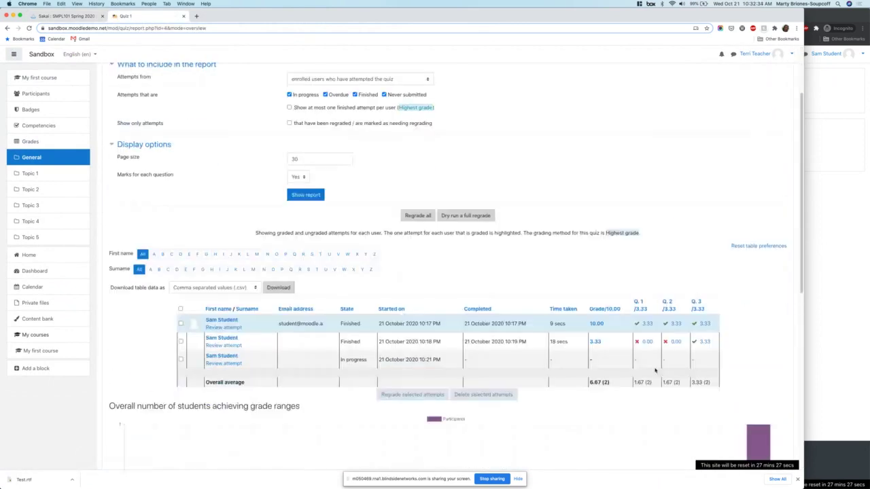